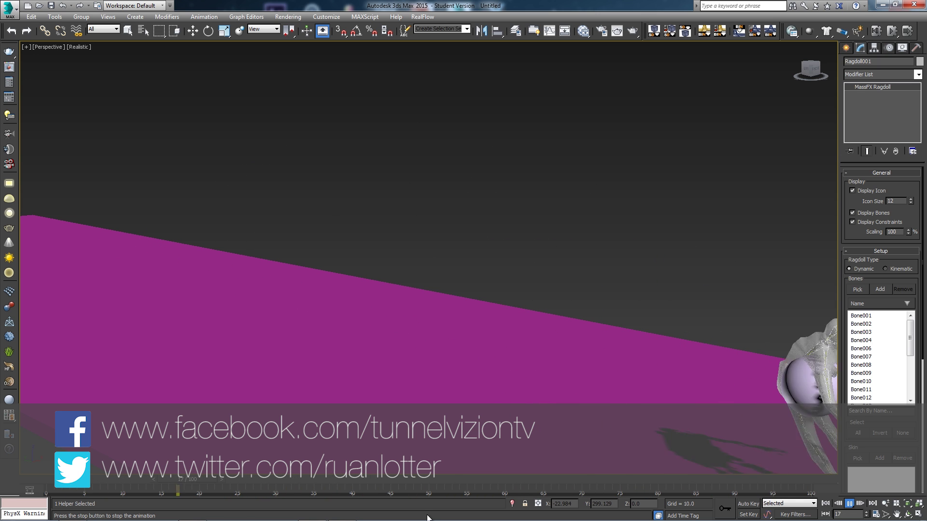
Stop the ragdoll animation preview and replace the scene with a new empty one
key("w")
left_click_drag(612, 477, 365, 476)
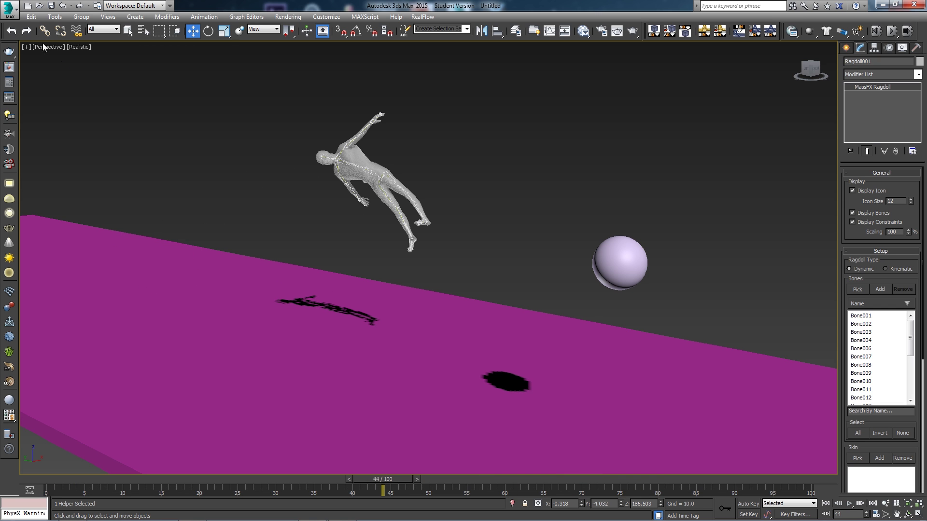
left_click(13, 7)
left_click(37, 53)
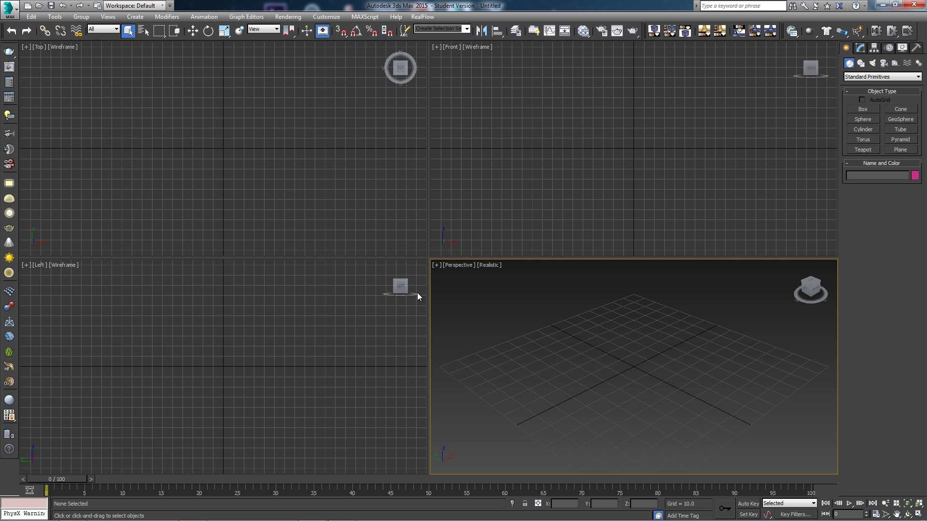
Import body-lowpoly.obj from the Tutorial - 3dsmax Ragdoll folder, using the Mudbox preset's OBJ import options
left_click(10, 9)
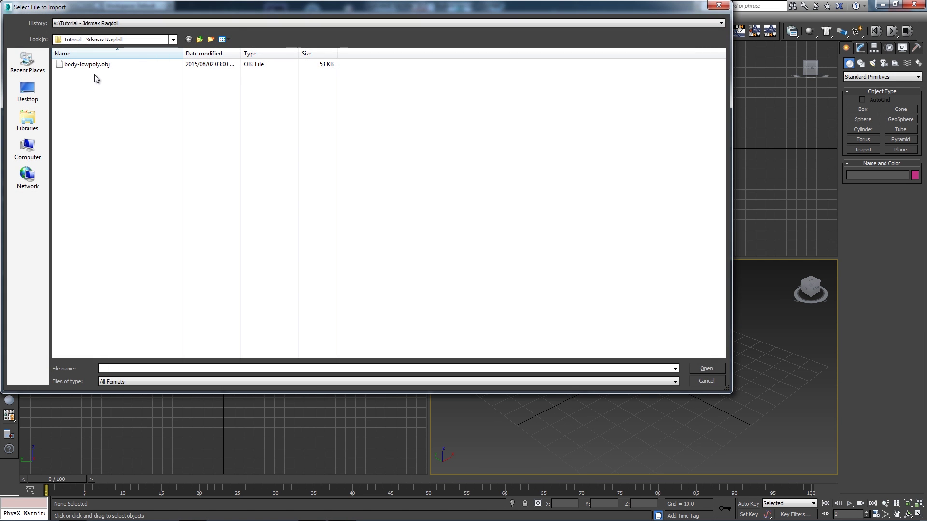
left_click(86, 67)
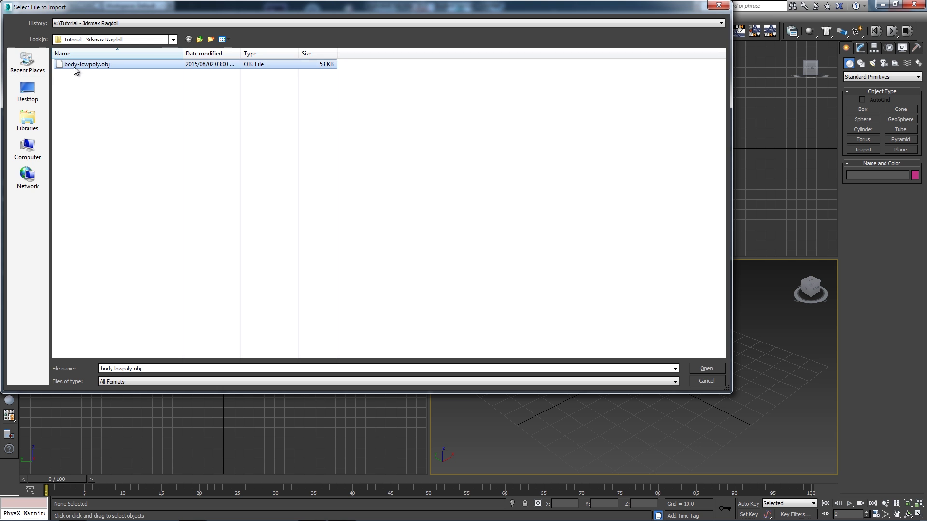
left_click(706, 368)
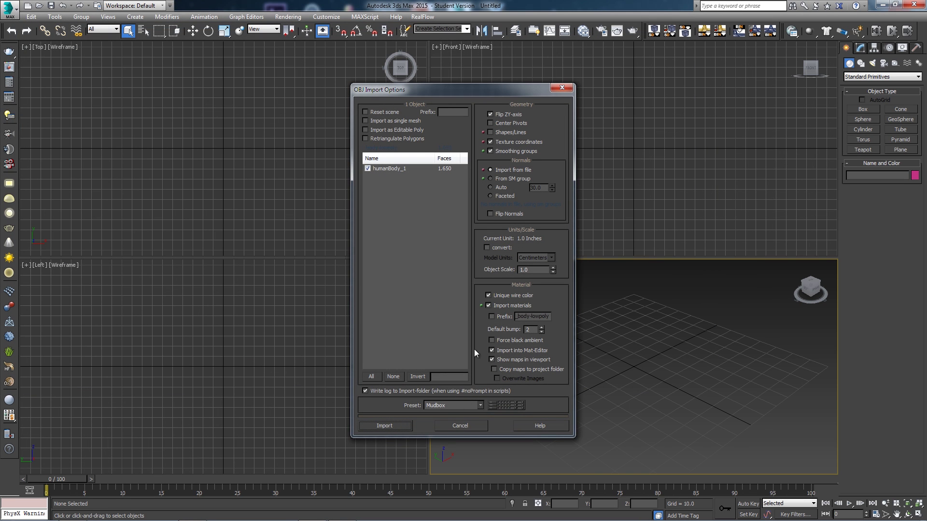
left_click(392, 426)
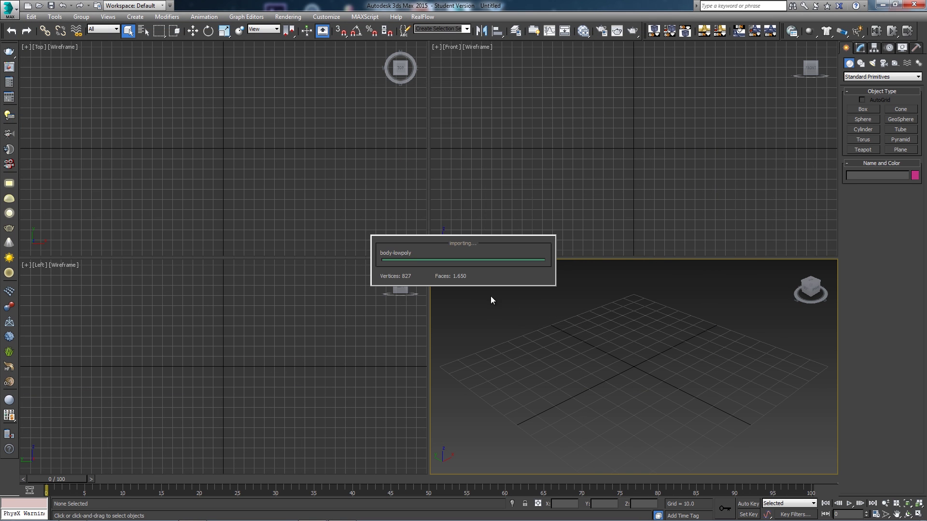
left_click(571, 307)
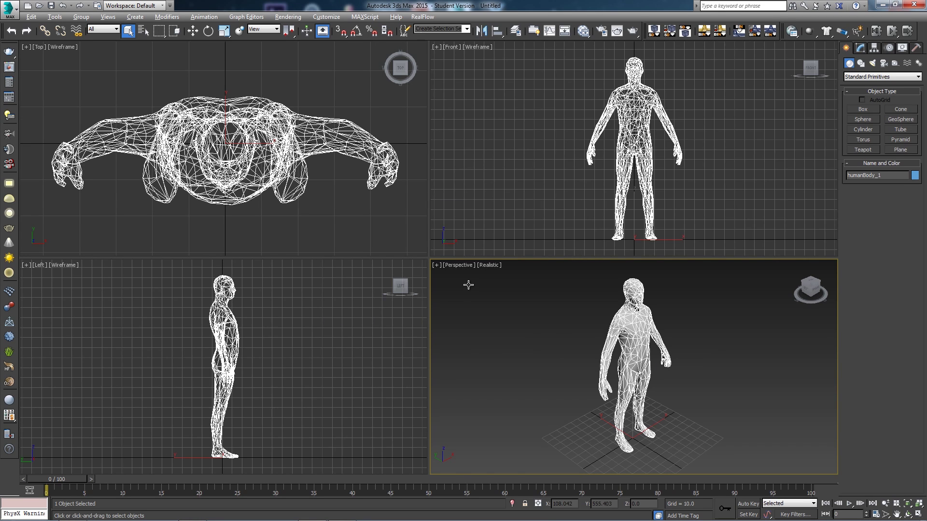
Examine the imported body in the perspective view and in an enlarged front view, then deselect it
key("alt+w")
middle_click_drag(515, 286, 537, 295, "alt")
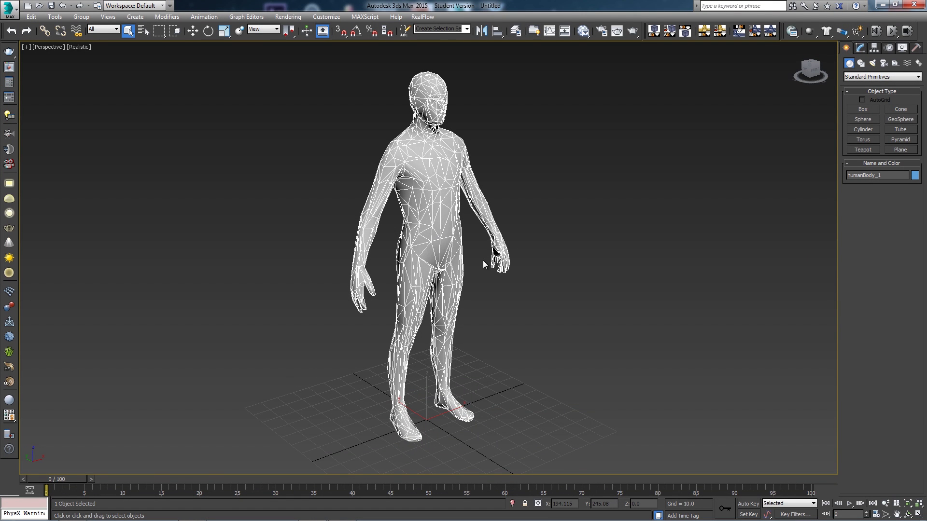
key("alt+w")
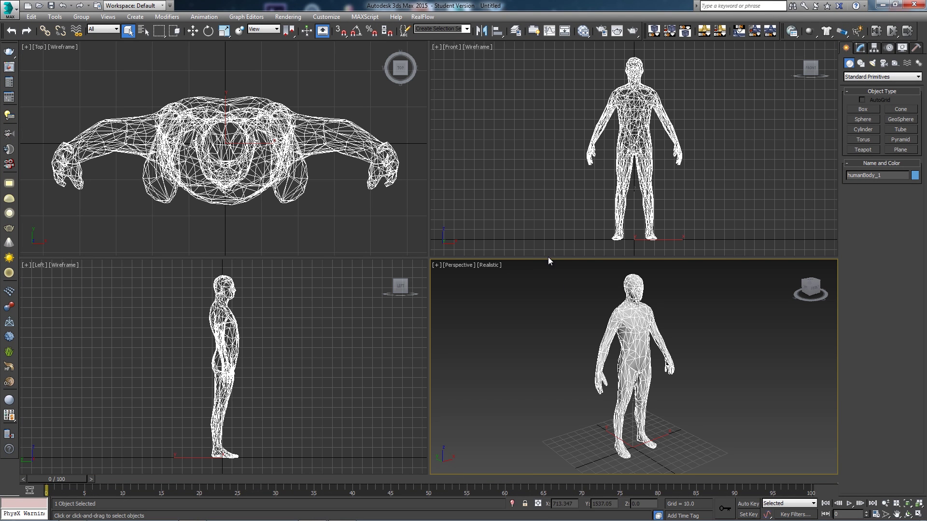
right_click(526, 138)
key("alt+w")
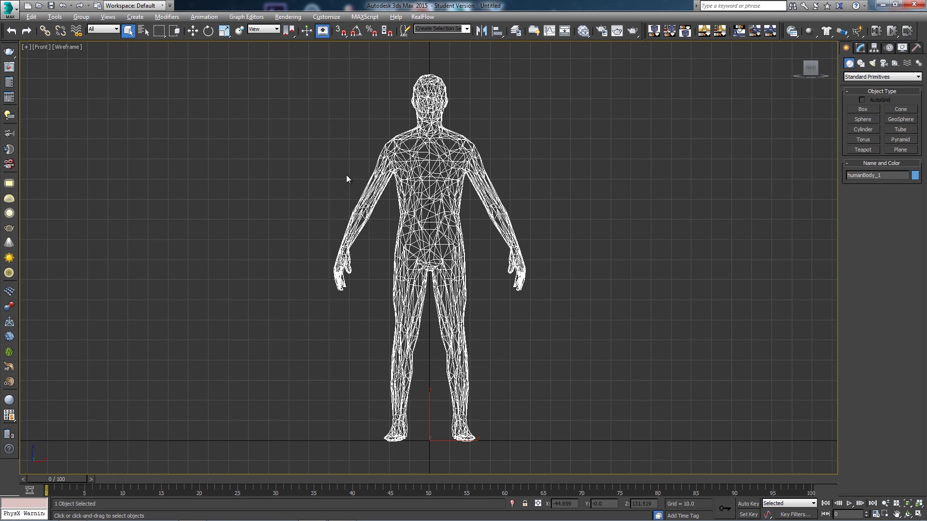
mouse_move(589, 204)
middle_mouse_down()
mouse_move(531, 178)
mouse_move(572, 203)
middle_mouse_up()
left_click(639, 303)
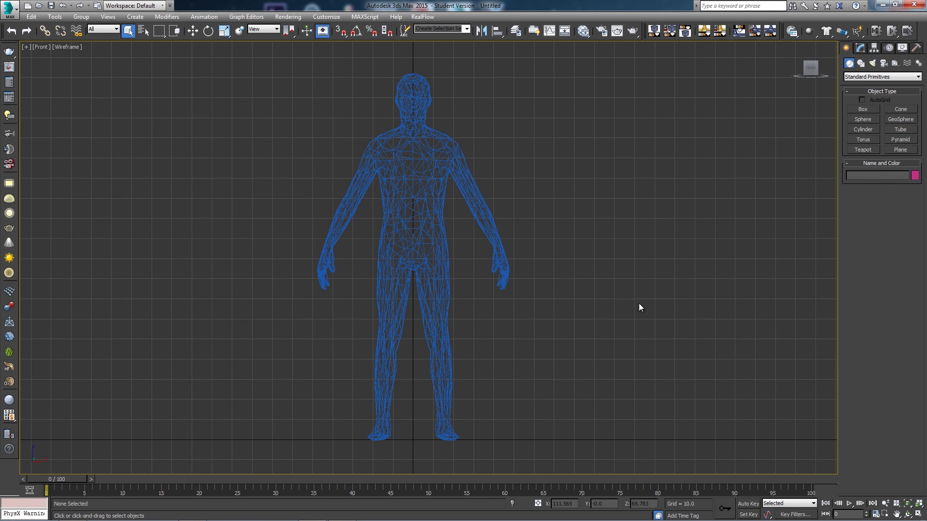
Draw a bone chain in the front view from the head through neck, spine and pelvis, down the body's left leg to the foot
left_click(918, 64)
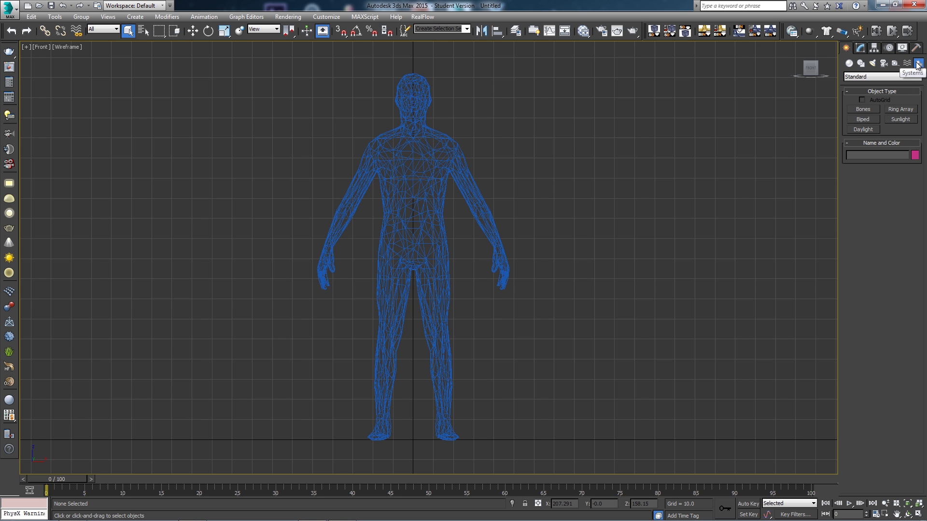
left_click(867, 107)
middle_click_drag(567, 238, 635, 244)
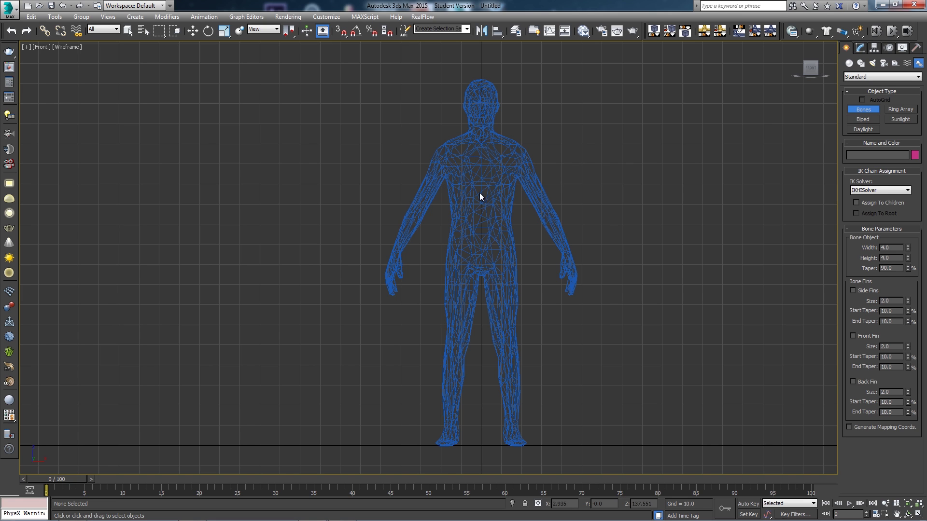
left_click(481, 95)
left_click(480, 130)
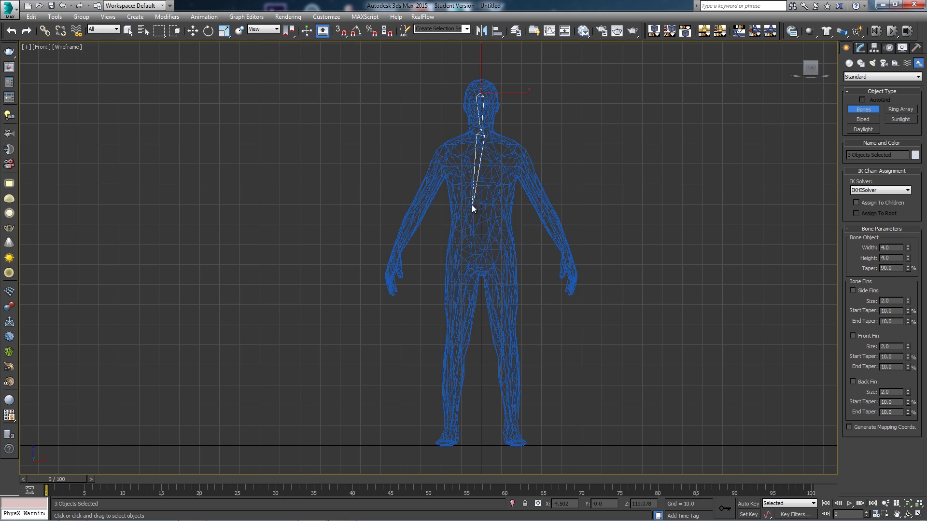
left_click(480, 157)
left_click(503, 262)
left_click(505, 342)
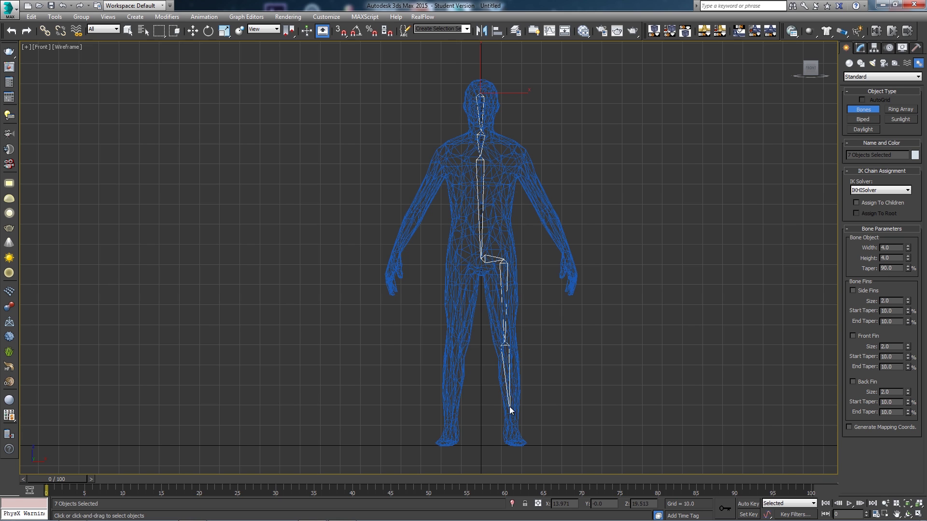
left_click(511, 424)
right_click(583, 431)
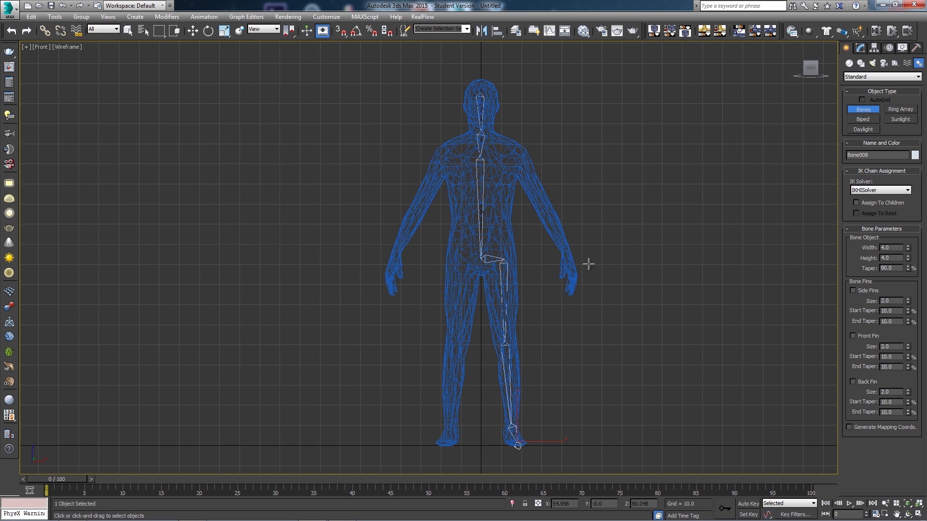
Branch a bone chain from the pelvis through the body's right hip, knee and ankle to the foot
left_click(481, 259)
left_click(456, 259)
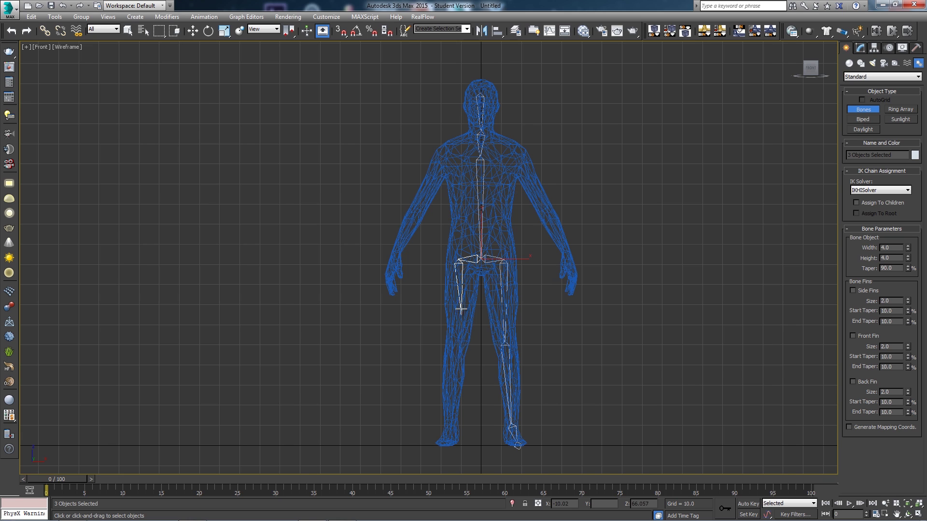
left_click(454, 350)
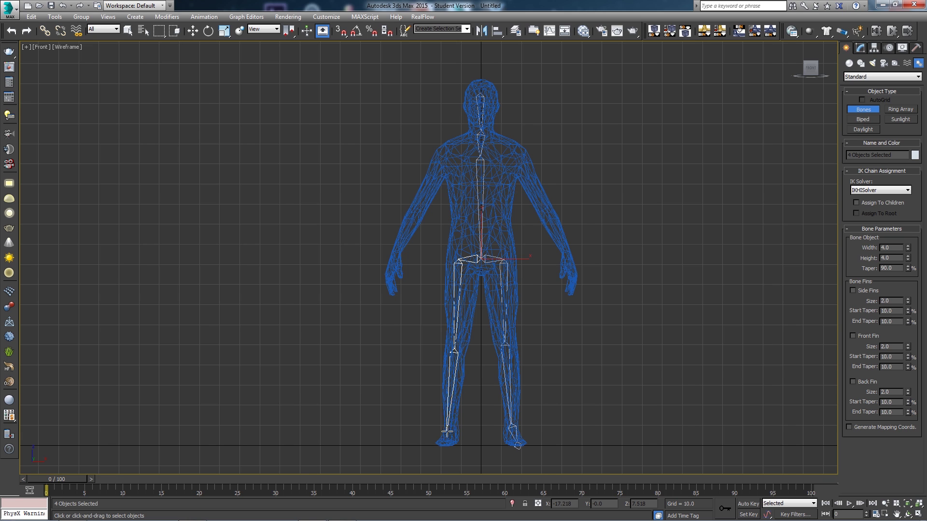
left_click(449, 434)
left_click(438, 446)
right_click(403, 423)
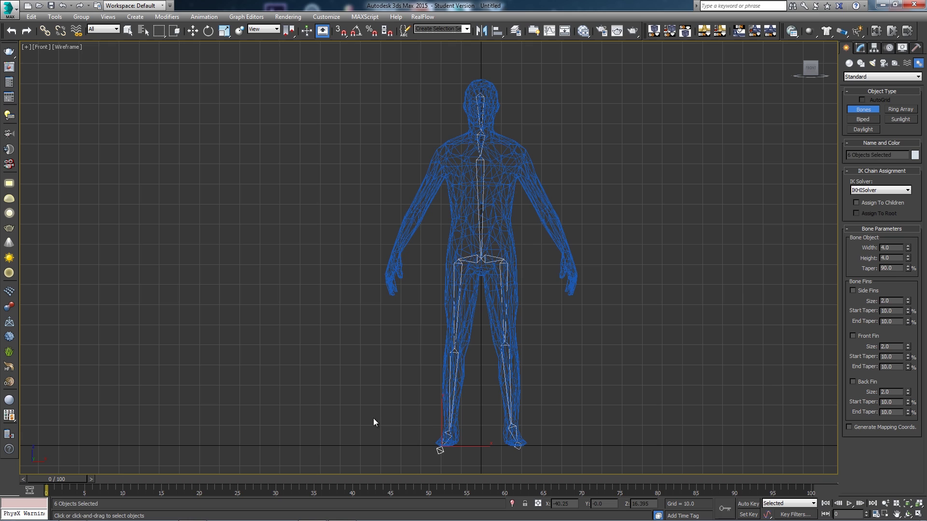
Branch a bone chain from the base of the neck through the body's left shoulder, elbow and wrist to the hand
left_click(482, 130)
left_click(517, 156)
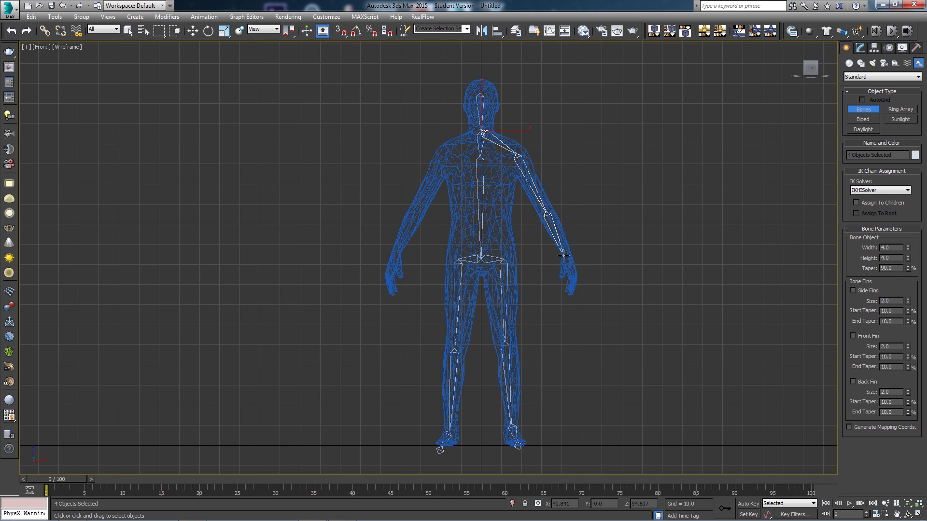
right_click(633, 278)
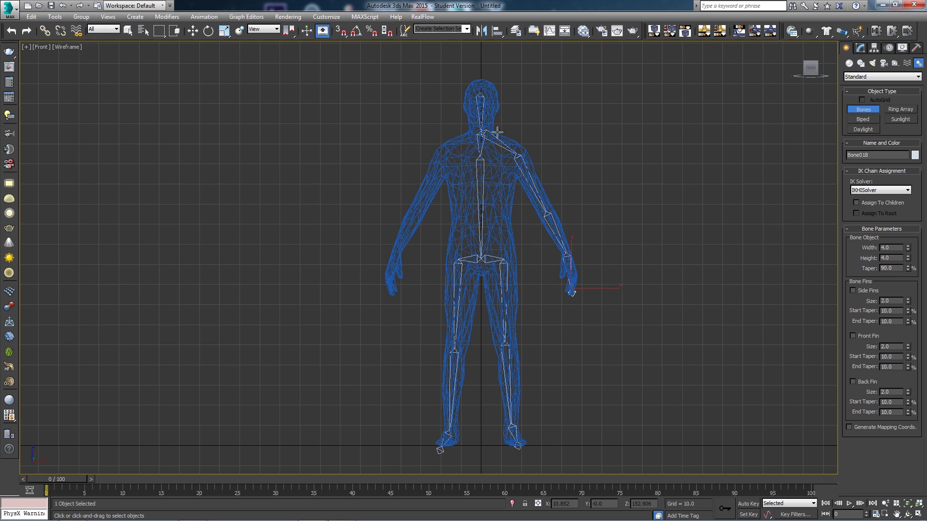
Branch a bone chain from the base of the neck through the body's right shoulder, elbow and wrist to the hand
left_click(482, 130)
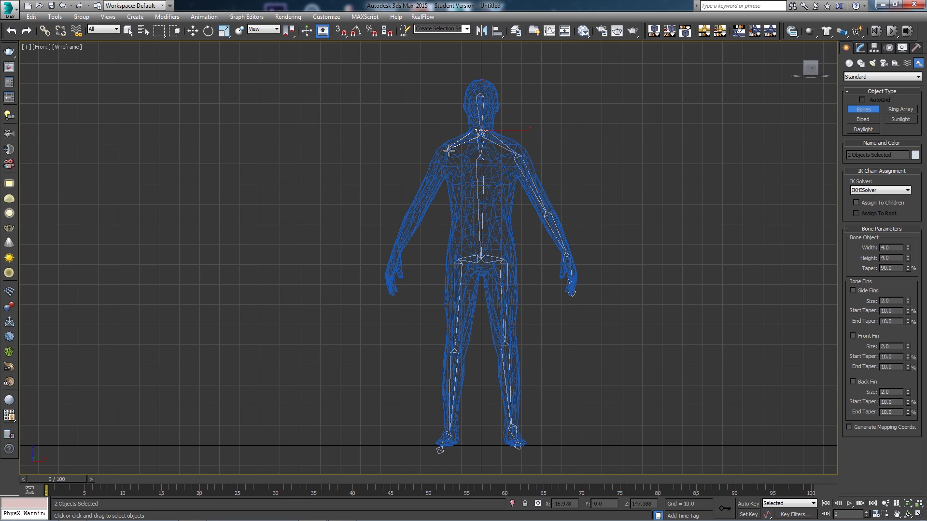
left_click(446, 150)
left_click(417, 209)
left_click(396, 253)
left_click(386, 284)
right_click(302, 256)
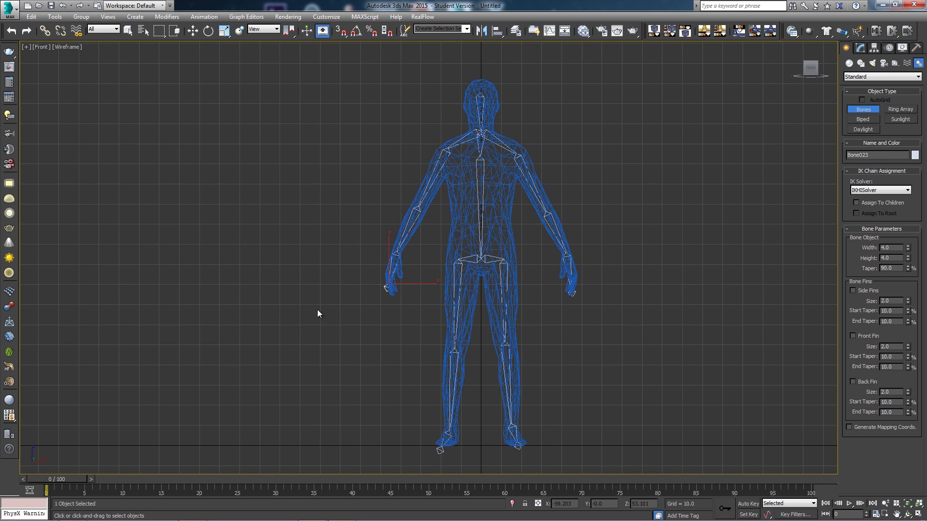
Rotate both thigh bones slightly backward in the side view so the leg bones sit inside the mesh
middle_click_drag(642, 305, 595, 308)
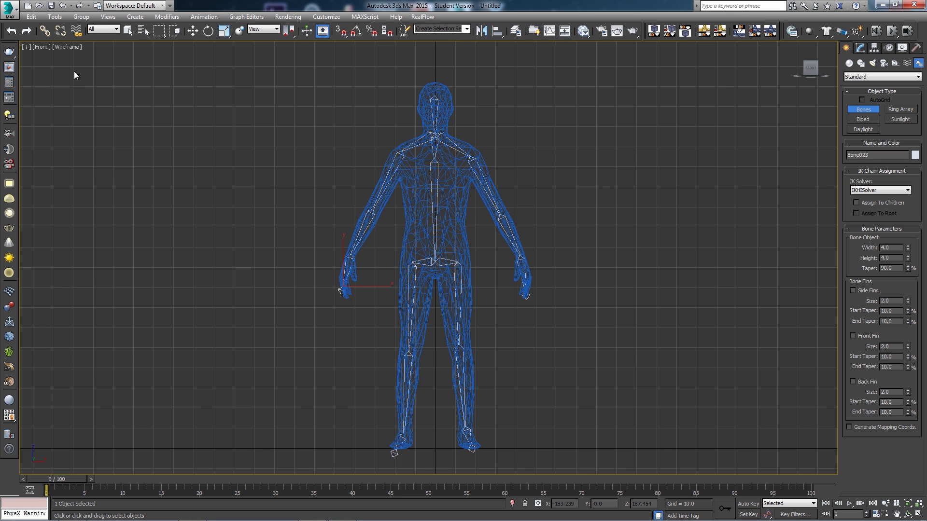
key("alt+w")
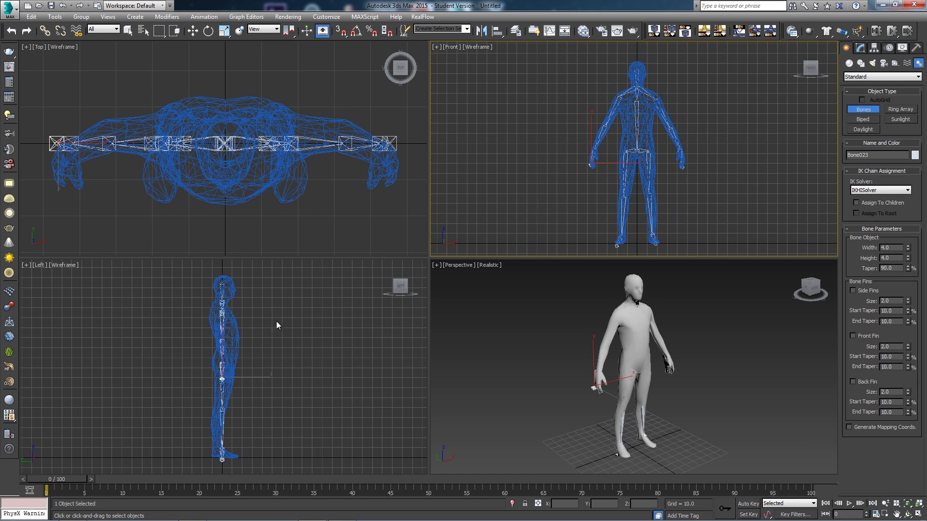
left_click(299, 322)
right_click(366, 372)
key("alt+w")
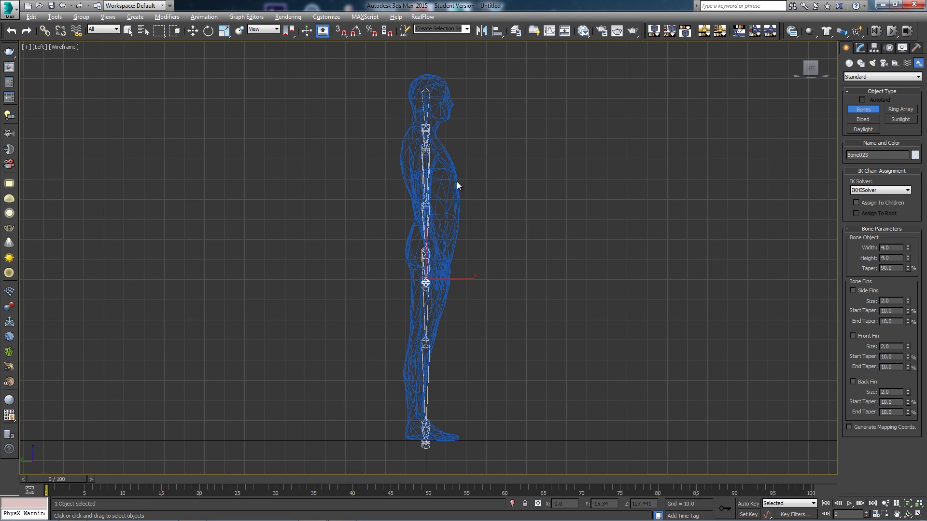
right_click(477, 317)
middle_click_drag(476, 316, 523, 269)
scroll(465, 247, "up", 3)
scroll(499, 264, "up", 2)
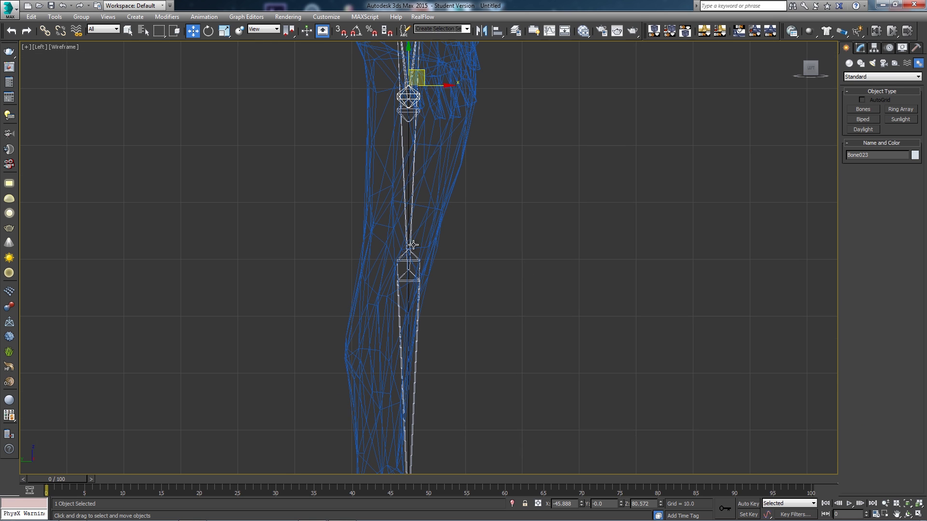
left_click(412, 196)
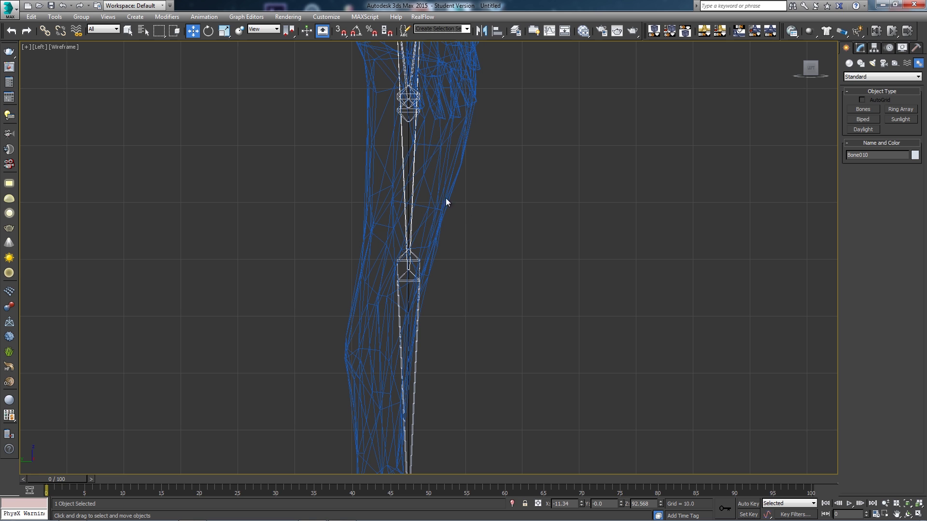
middle_click_drag(480, 229, 488, 270)
key("e")
left_click_drag(445, 108, 448, 107)
left_click(421, 235)
middle_click_drag(498, 270, 497, 249)
mouse_move(492, 306)
middle_mouse_down()
mouse_move(500, 256)
mouse_move(500, 299)
middle_mouse_up()
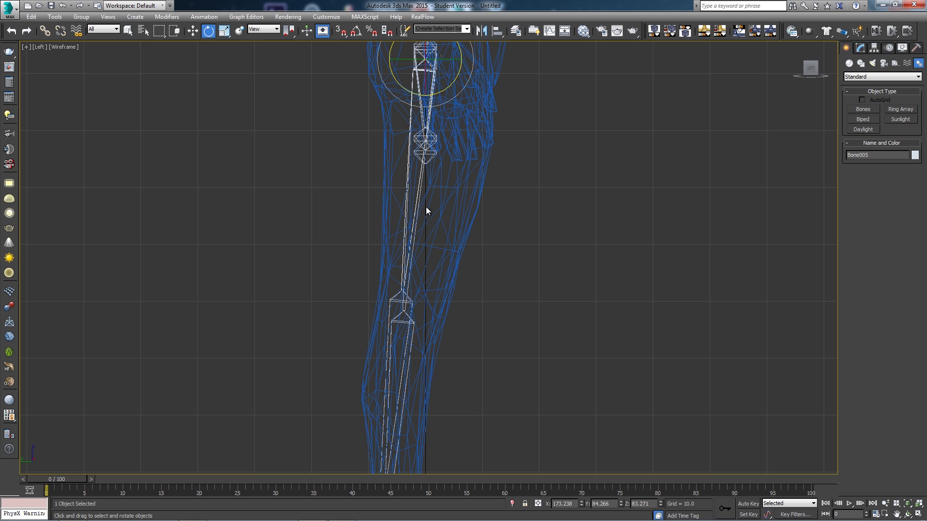
Scale the left thigh bone so its knee lines up with the other leg's knee in the side view
key("r")
middle_click_drag(556, 200, 536, 238)
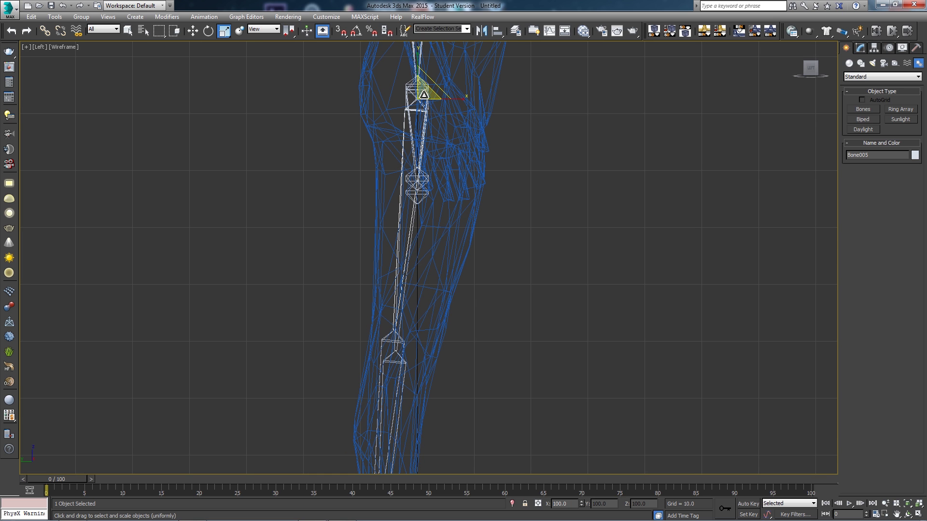
left_click_drag(424, 93, 432, 91)
mouse_move(488, 235)
middle_mouse_down()
mouse_move(504, 215)
mouse_move(494, 222)
middle_mouse_up()
key("w")
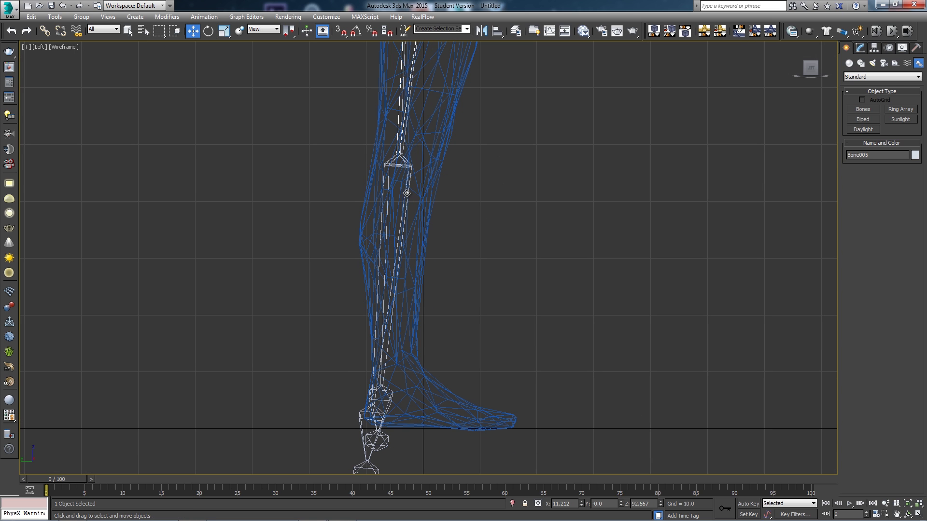
left_click(419, 202)
left_click(410, 200)
key("e")
key("ctrl+z")
key("ctrl+z")
key("ctrl+z")
key("ctrl+z")
key("ctrl+z")
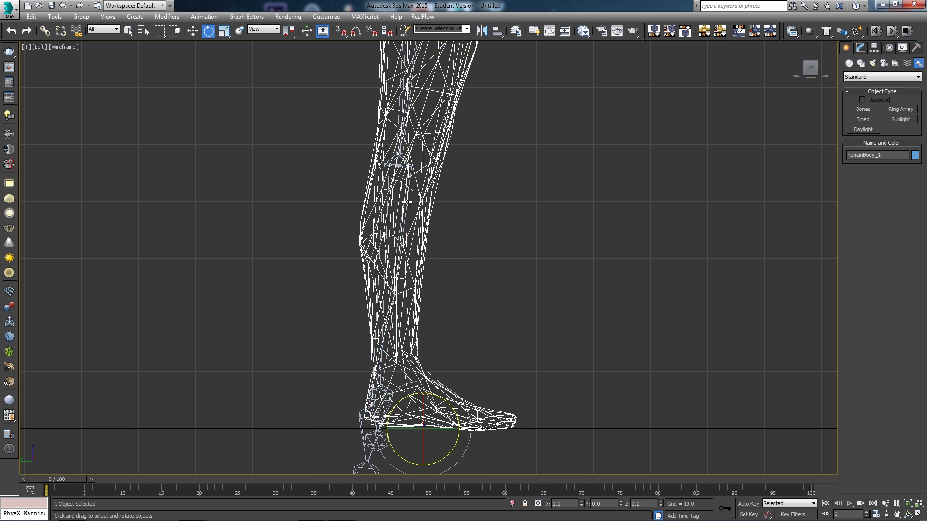
middle_click_drag(427, 368, 422, 246)
key("ctrl+z")
key("ctrl+z")
Rotate both foot bones forward in the side view to point along the feet, and scale to fit
left_click(398, 314)
scroll(399, 325, "up", 5)
left_click(388, 244)
left_click_drag(391, 237, 427, 213)
left_click(379, 200)
left_click_drag(386, 185, 420, 171)
key("r")
left_click_drag(398, 143, 401, 128)
key("e")
scroll(443, 273, "down", 10)
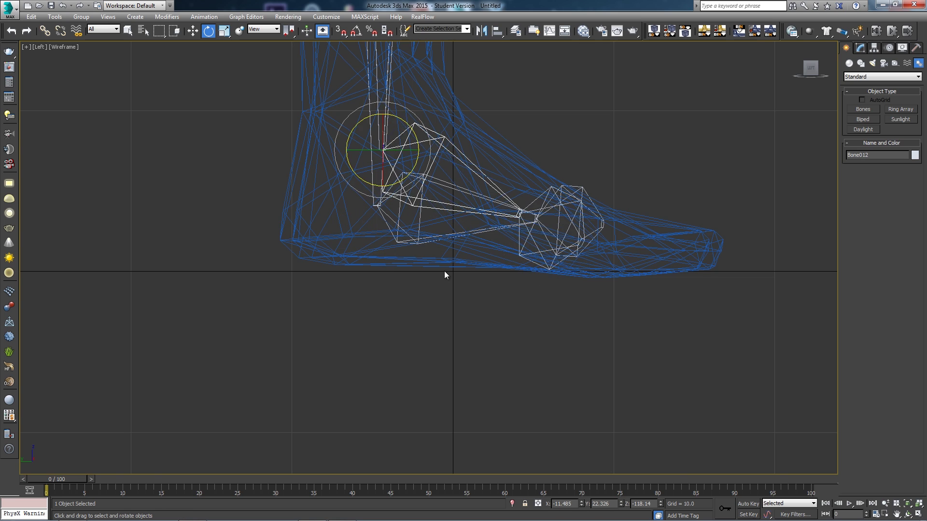
Rotate the shoulder and upper arm bones in the side view to follow the body's arms
scroll(450, 266, "up", 8)
middle_click_drag(454, 273, 461, 305)
left_click(421, 144)
left_click_drag(442, 119, 428, 172)
left_click(419, 165)
left_click(426, 117)
left_click_drag(445, 119, 442, 130)
middle_click_drag(484, 250, 485, 193)
left_click(378, 287)
left_click_drag(423, 165, 429, 153)
left_click(423, 145)
left_click(413, 126)
left_click_drag(384, 135, 425, 145)
middle_click_drag(453, 222, 430, 34)
Rotate both forearm bones forward to line up with the mesh's forearms and hands, and deselect everything in the four-view layout
left_click(400, 181)
middle_click_drag(410, 174, 413, 145)
left_click_drag(420, 145, 418, 129)
left_click(420, 140)
left_click(405, 172)
left_click_drag(422, 172, 429, 160)
scroll(484, 336, "down", 2)
middle_click_drag(484, 337, 484, 272)
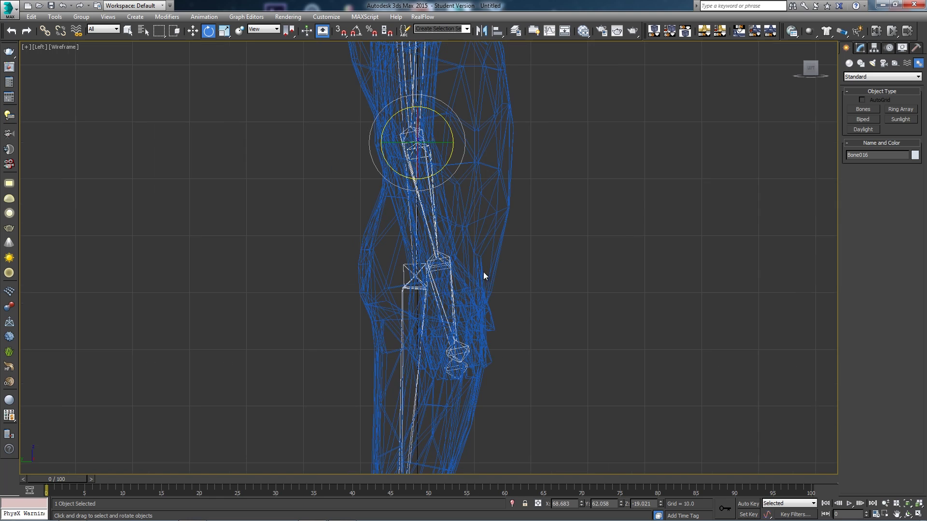
key("alt+w")
left_click(513, 313)
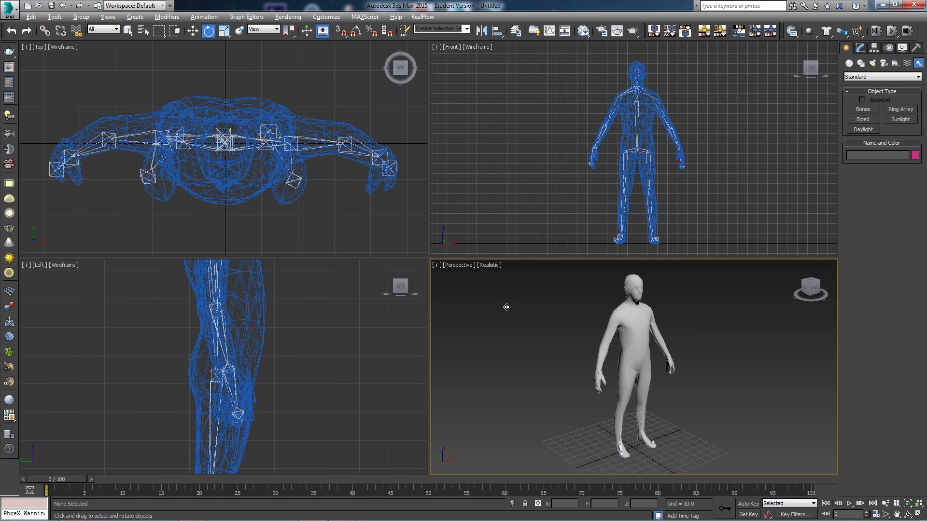
Maximize the Perspective view and make the human body mesh see-through in its object properties
key("alt+w")
key("w")
left_click(459, 250)
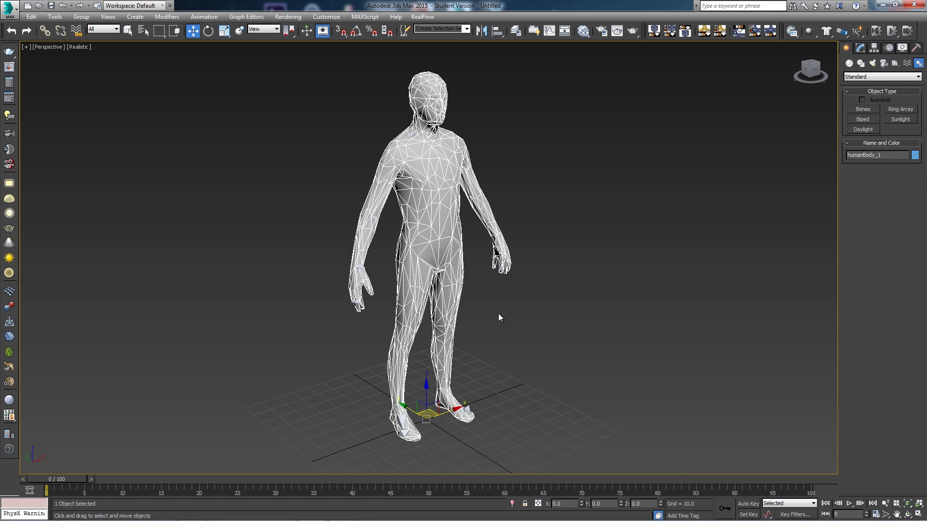
right_click(458, 254)
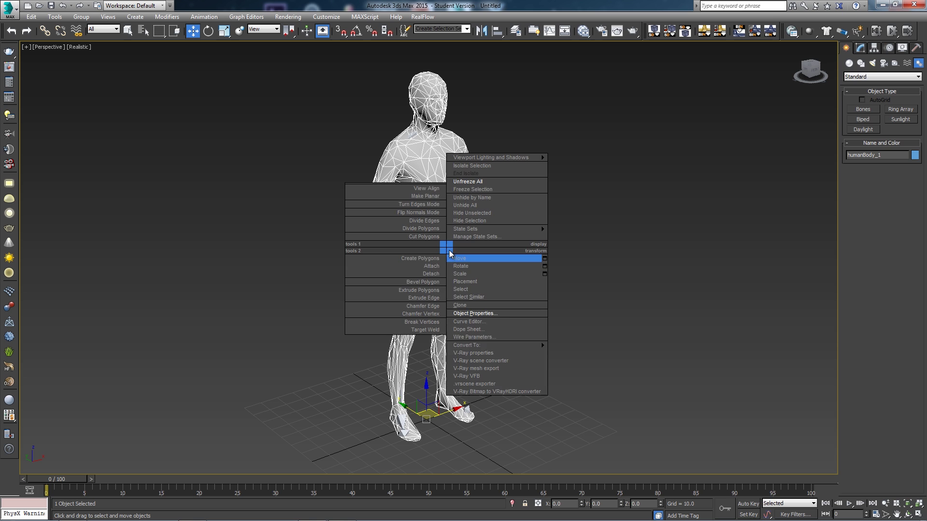
left_click(479, 314)
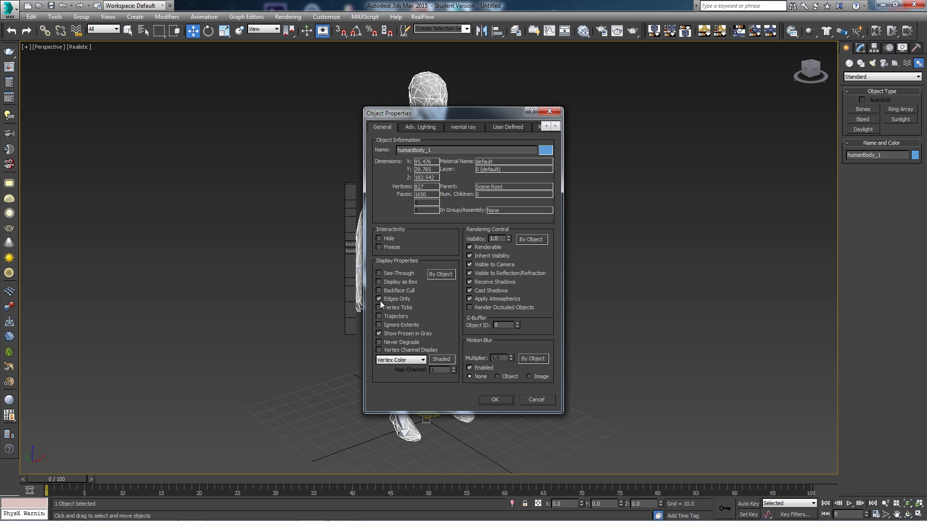
left_click(495, 400)
Examine the bones inside the see-through body from the side and up close
middle_click_drag(502, 289, 542, 274)
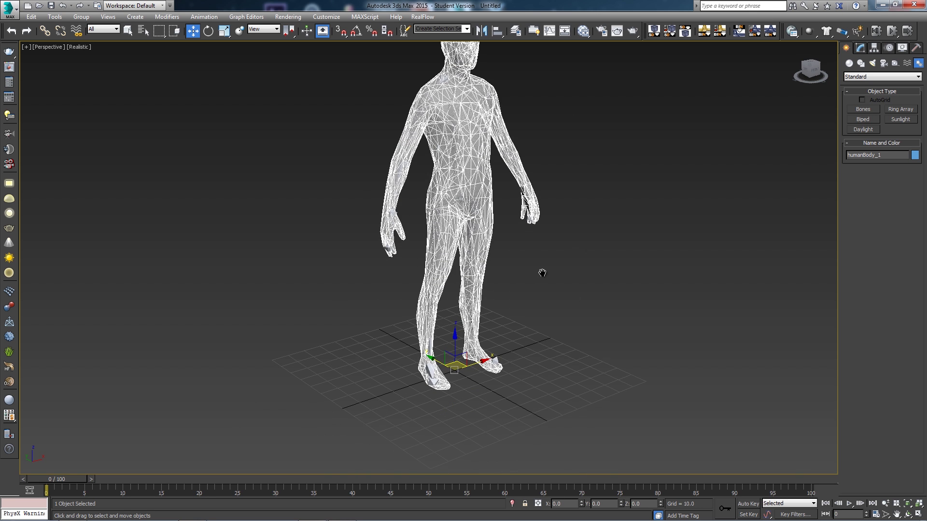
left_click(560, 230)
mouse_move(564, 231)
middle_mouse_down("alt")
mouse_move(513, 283)
mouse_move(552, 265)
mouse_move(575, 276)
mouse_move(530, 283)
mouse_move(372, 265)
mouse_move(418, 263)
mouse_move(484, 374)
middle_mouse_up("alt")
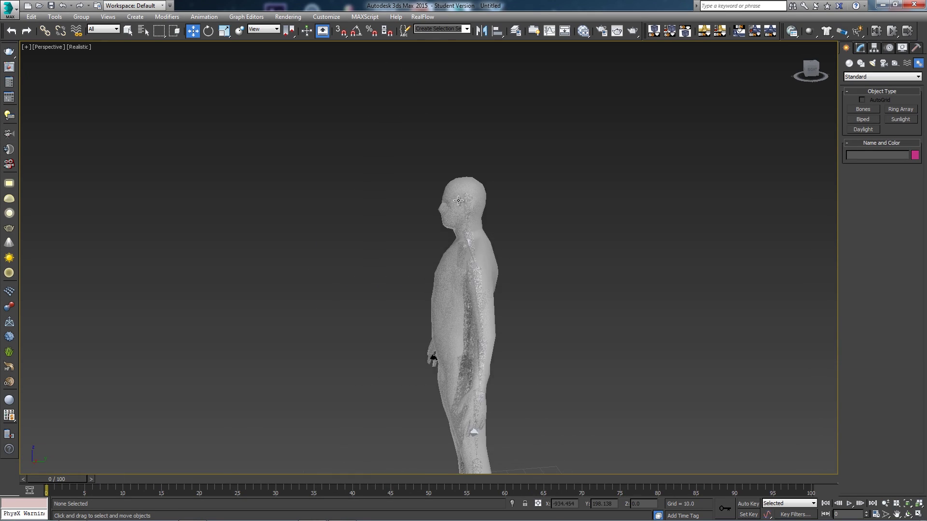
scroll(486, 243, "up", 4)
scroll(486, 243, "up", 2)
middle_click_drag(504, 276, 560, 273)
scroll(506, 222, "down", 10)
scroll(522, 246, "up", 5)
Select the human body mesh and apply a Skin modifier to it
left_click(471, 245)
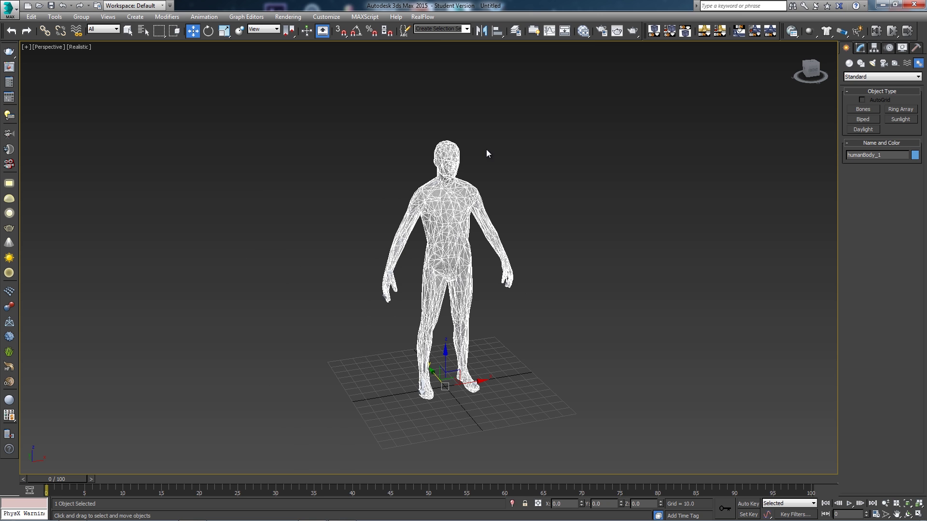
left_click(593, 279)
left_click(467, 224)
left_click(860, 48)
left_click(918, 74)
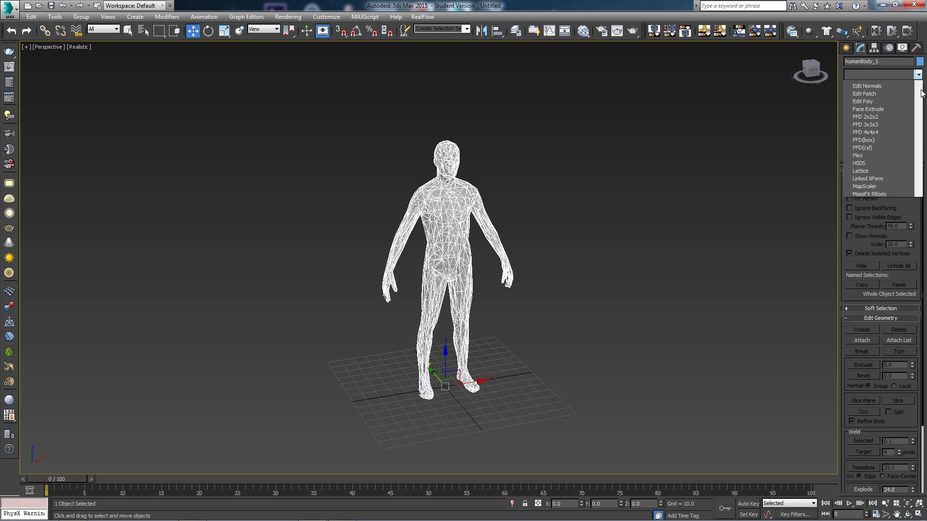
scroll(909, 297, "down", 15)
scroll(908, 297, "down", 3)
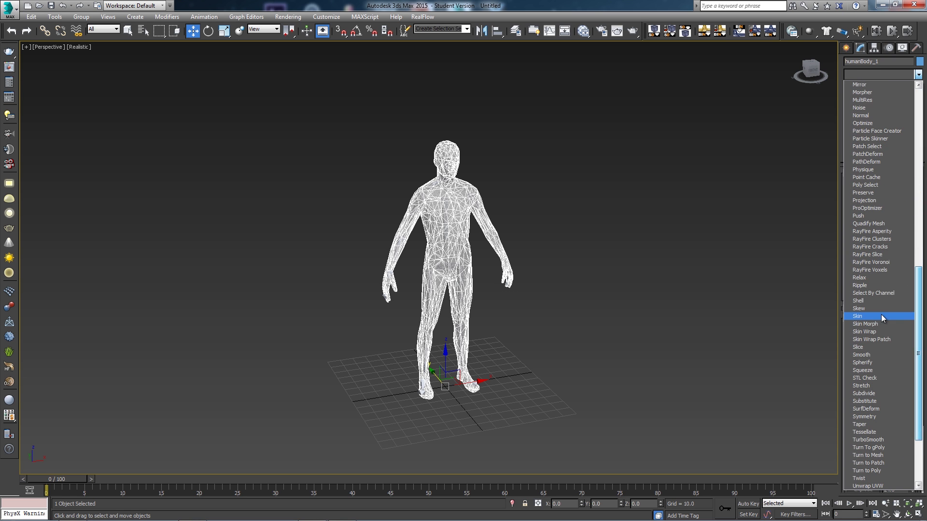
left_click(882, 315)
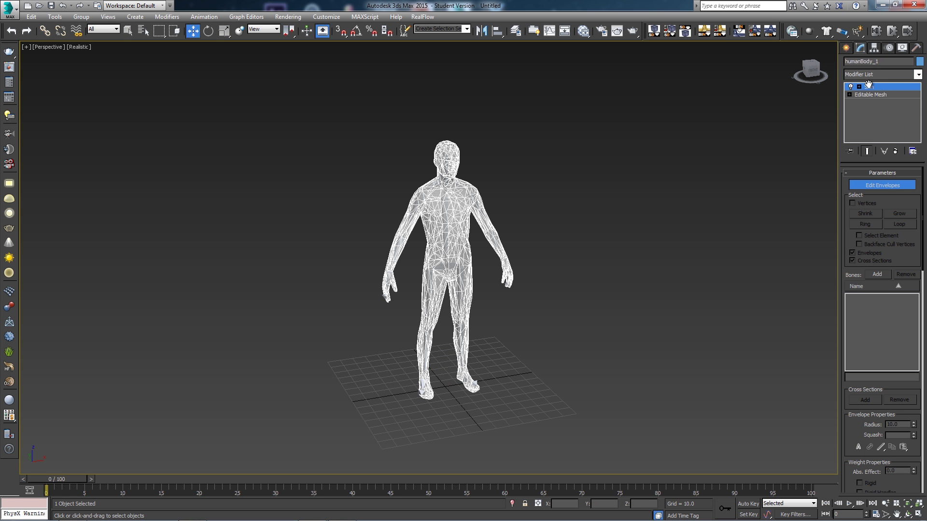
Add the whole Bone001 hierarchy to the Skin modifier's bone list, and deselect the body
left_click_drag(900, 257, 902, 212)
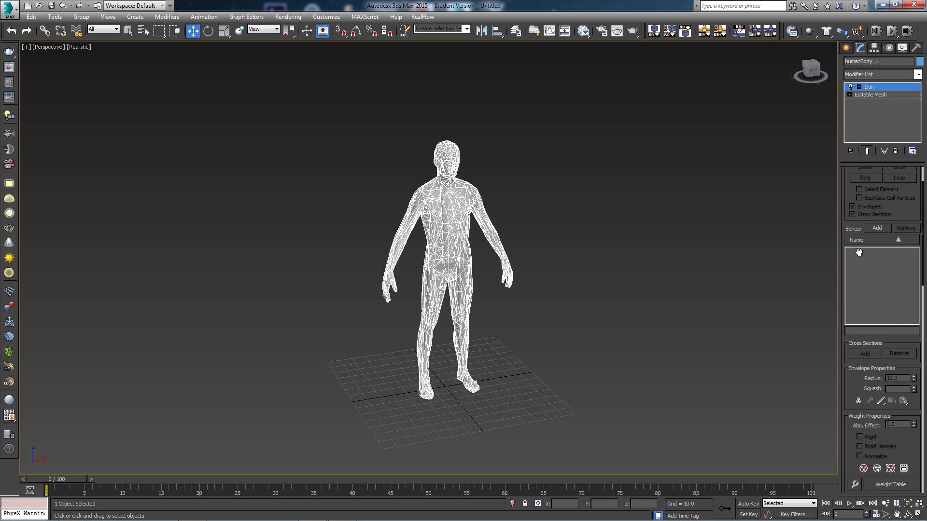
left_click(874, 228)
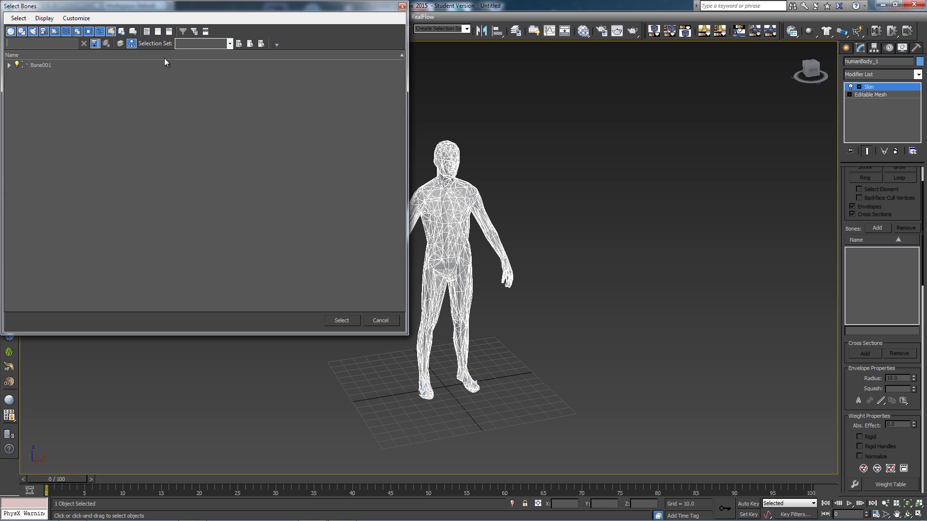
left_click(240, 43)
left_click(9, 64)
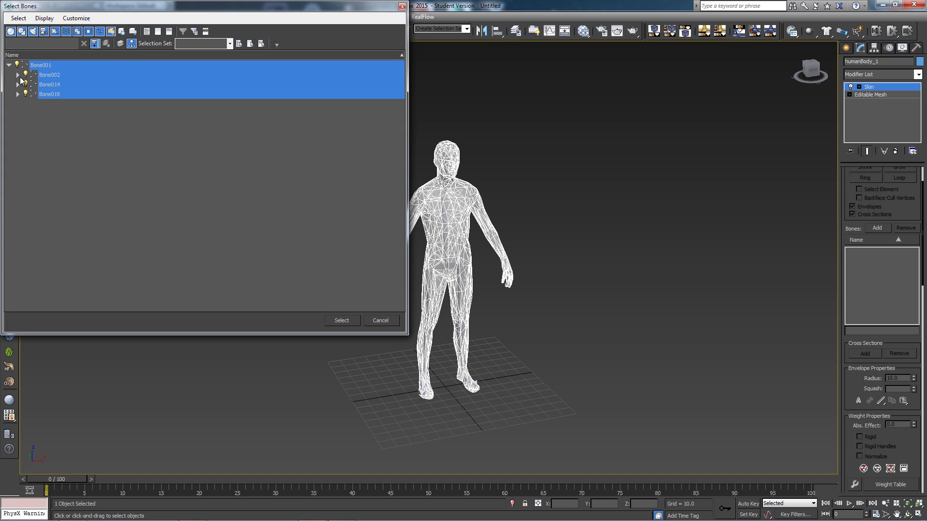
left_click(18, 75)
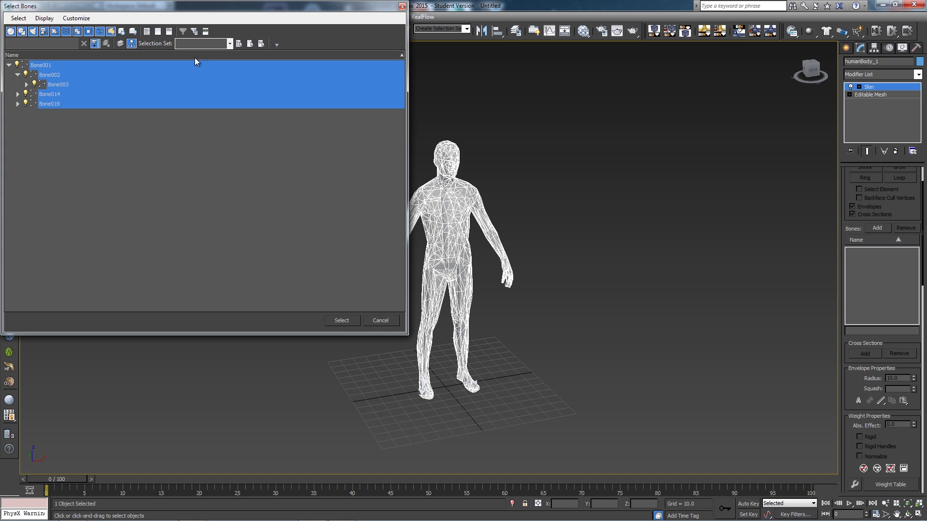
left_click(341, 319)
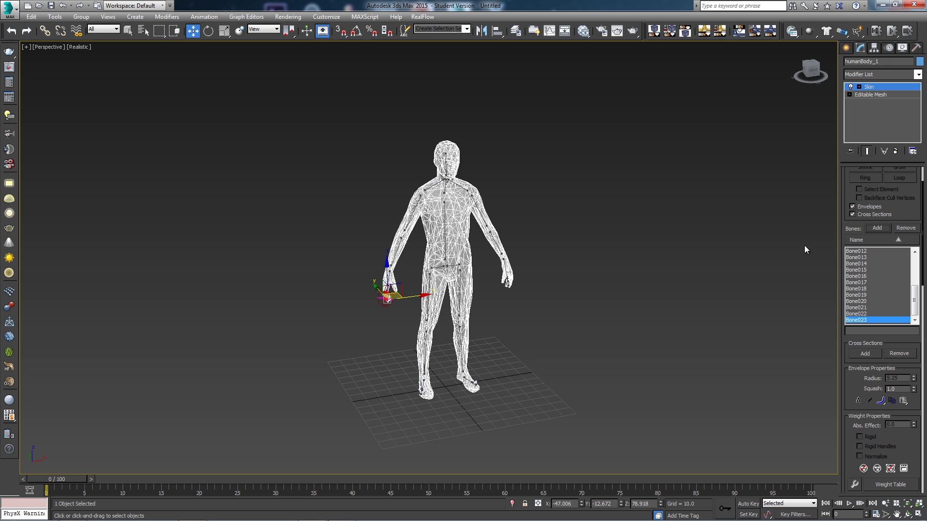
mouse_move(914, 311)
left_mouse_down()
mouse_move(915, 265)
mouse_move(920, 303)
left_mouse_up()
left_click(693, 249)
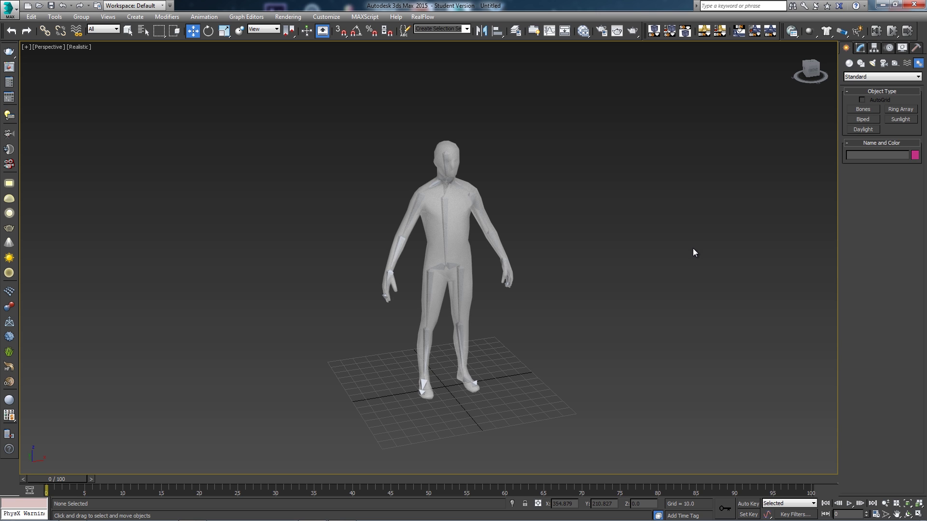
Freeze the human body mesh so that only the bones inside it can be selected
middle_click_drag(668, 323, 675, 341)
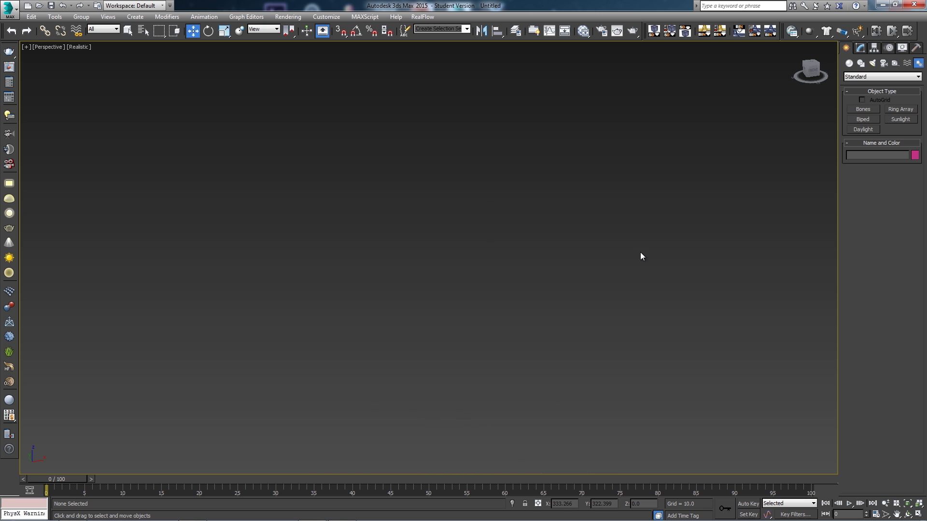
scroll(626, 260, "down", 2)
scroll(623, 260, "up", 1)
middle_click_drag(582, 269, 680, 307)
scroll(587, 274, "up", 1)
scroll(553, 298, "down", 6)
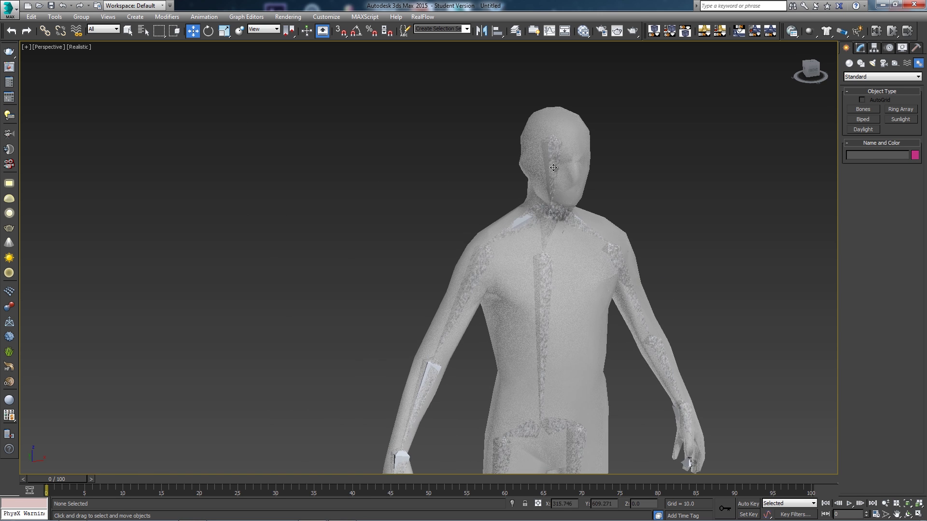
left_click(556, 162)
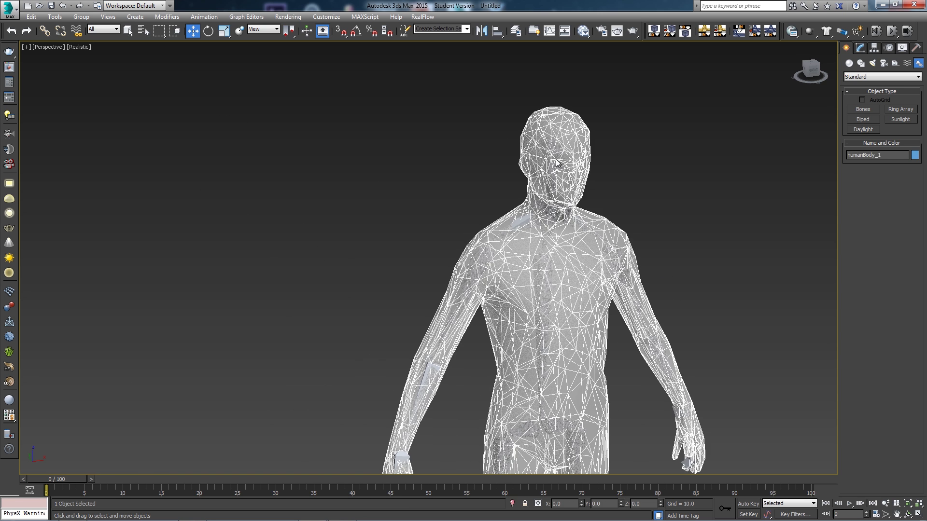
left_click(642, 201)
middle_click_drag(658, 202, 676, 212, "alt")
middle_click_drag(575, 225, 658, 227)
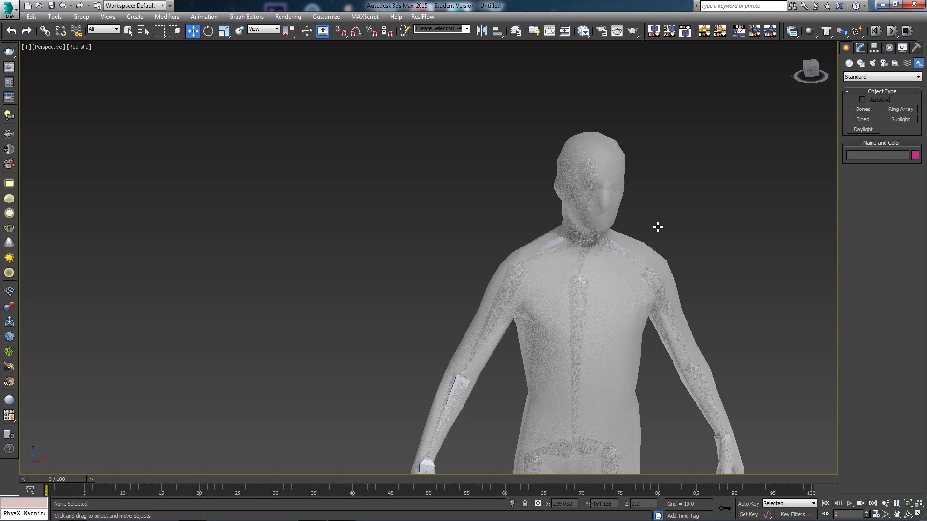
left_click(612, 157)
right_click(616, 152)
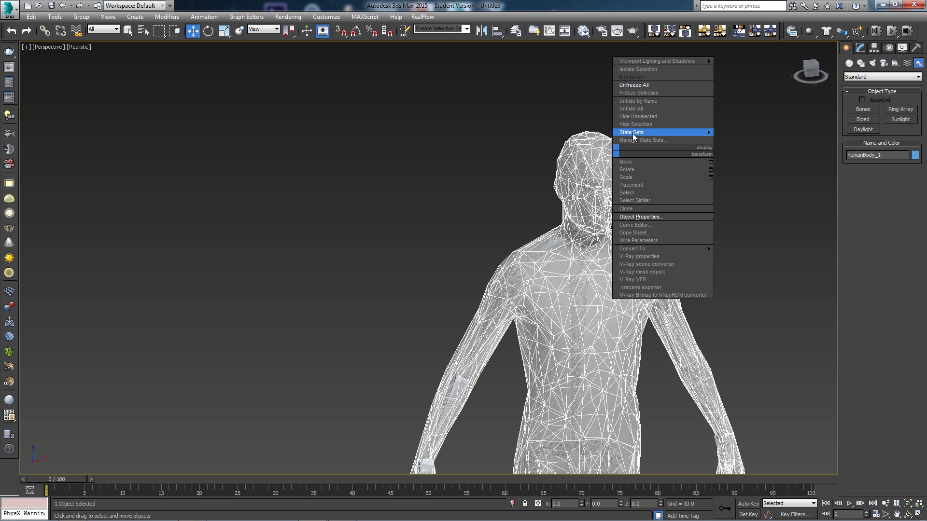
left_click(640, 93)
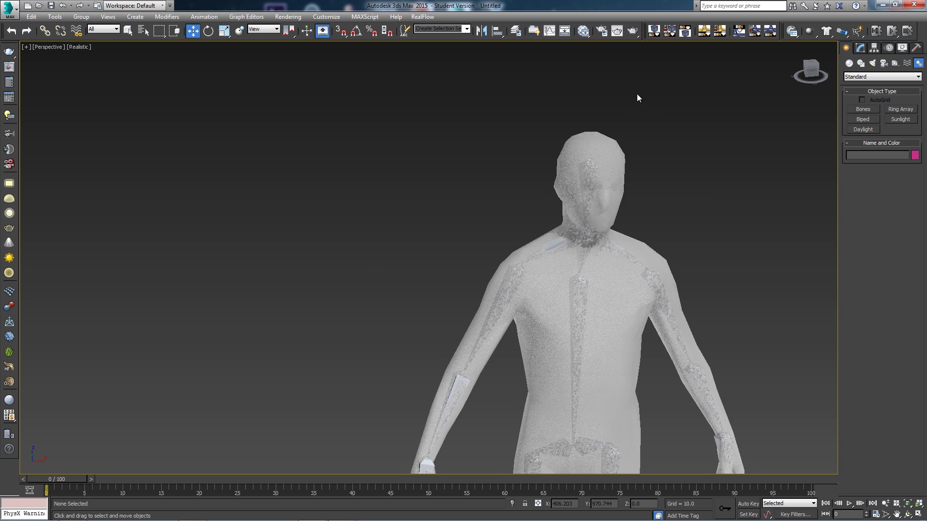
Check that the individual bones can be selected through the frozen body
left_click(588, 177)
left_click(584, 288)
left_click(586, 244)
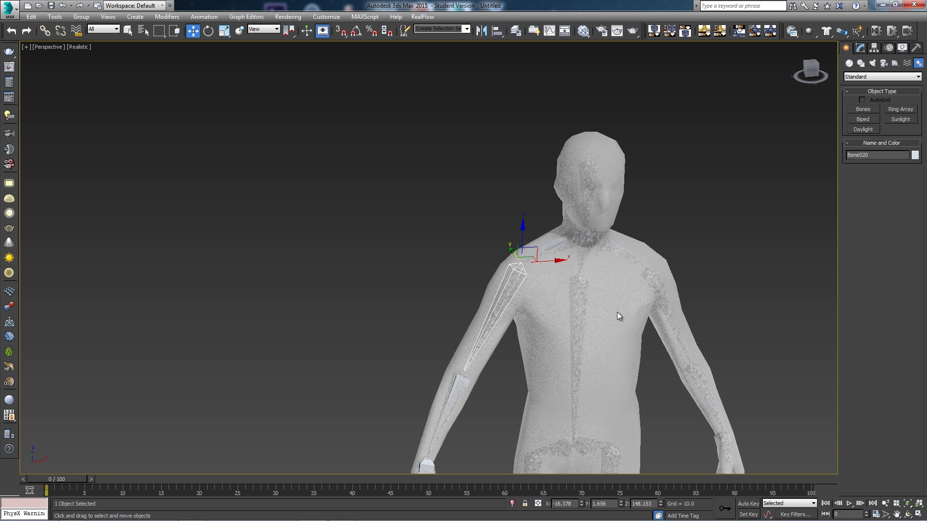
left_click(617, 312)
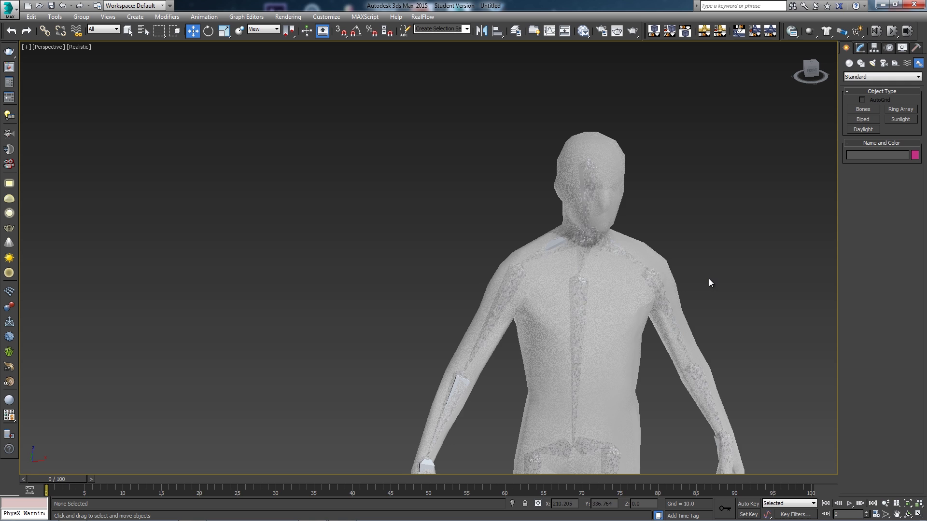
middle_click_drag(617, 214, 612, 214)
Create a dynamic MassFX ragdoll from the head bone Bone001, and deselect it
left_click(584, 182)
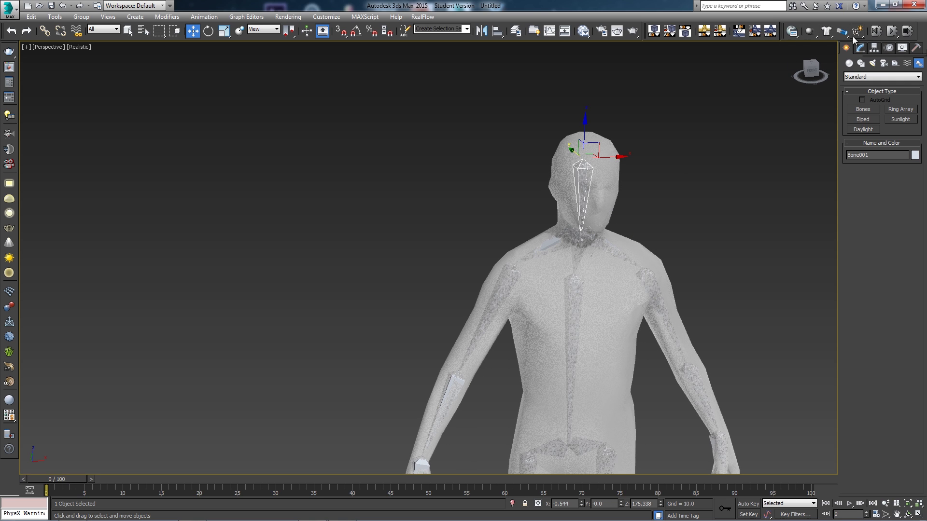
right_click(920, 33)
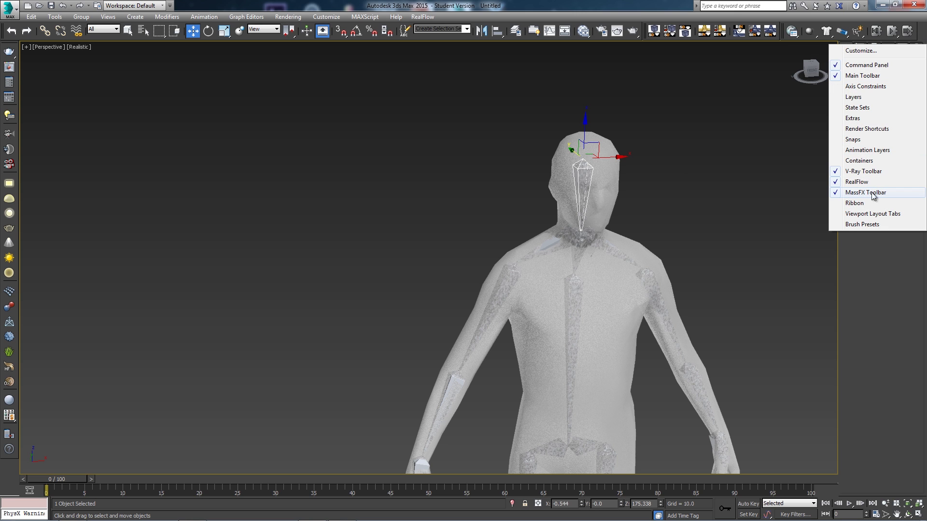
left_click(878, 284)
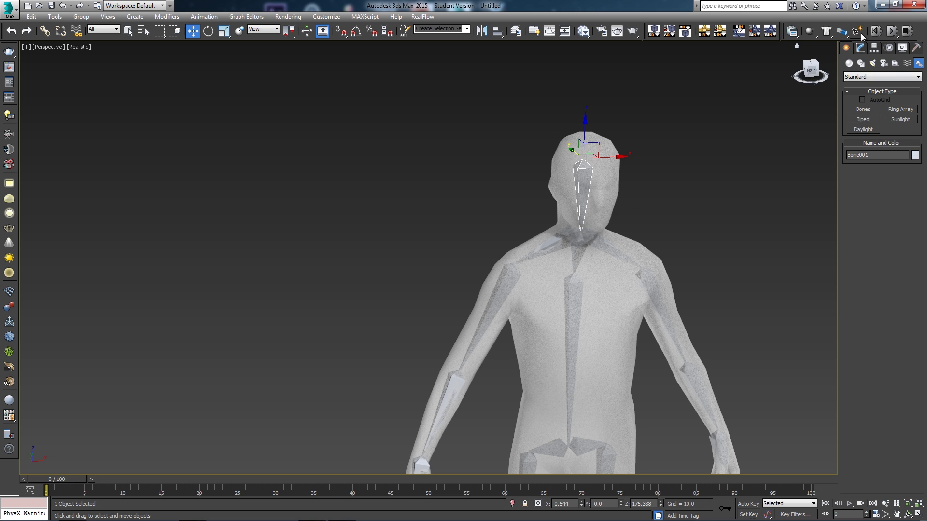
left_click_drag(859, 33, 844, 46)
middle_click_drag(717, 208, 692, 176)
scroll(546, 319, "down", 4)
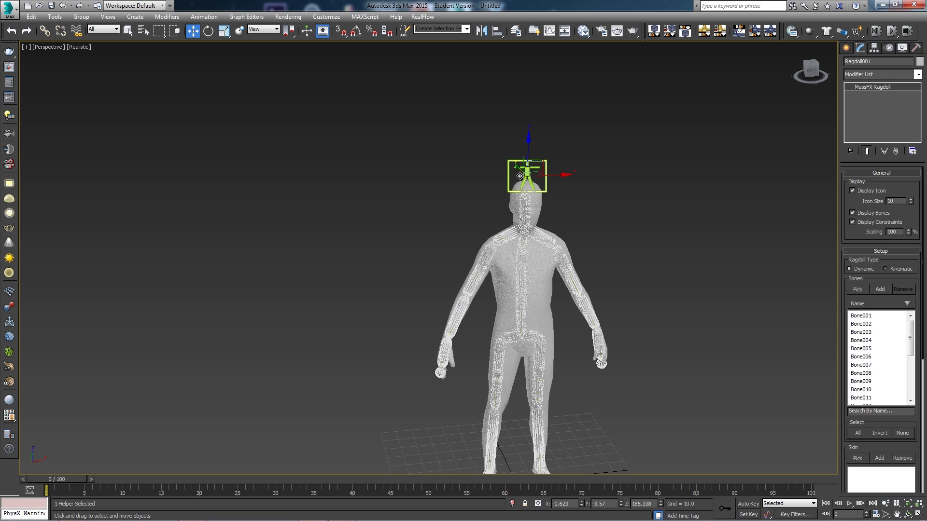
left_click(613, 220)
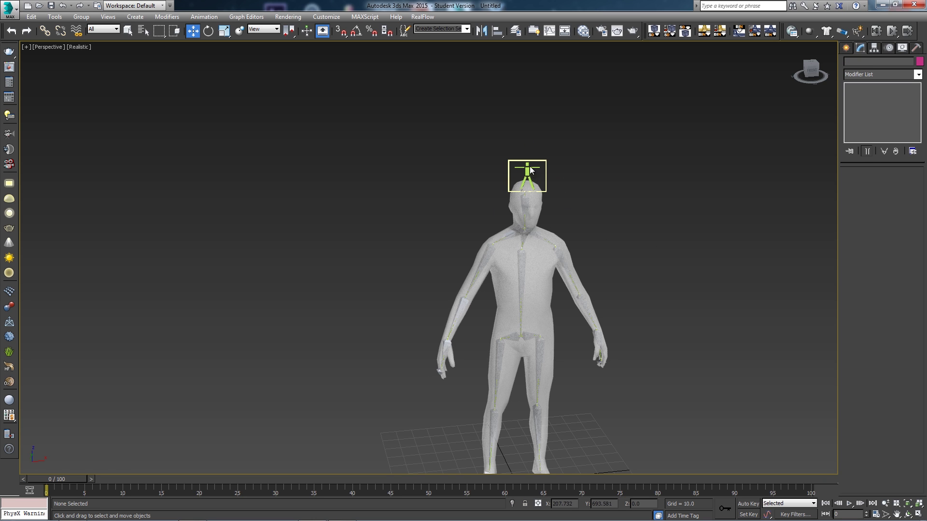
Set the ragdoll helper's physical bone shape to Convex Hull and update all of its bones
middle_click_drag(530, 212, 503, 170)
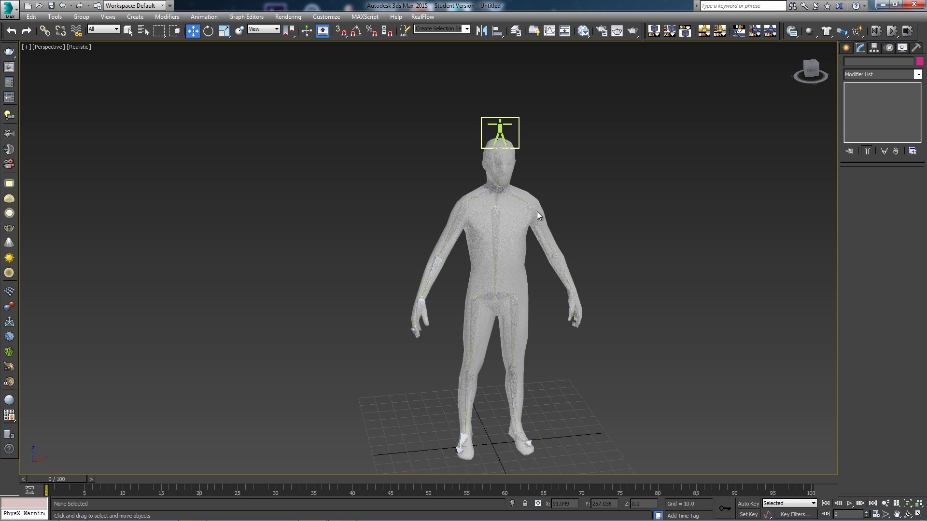
middle_click_drag(594, 201, 491, 149, "alt")
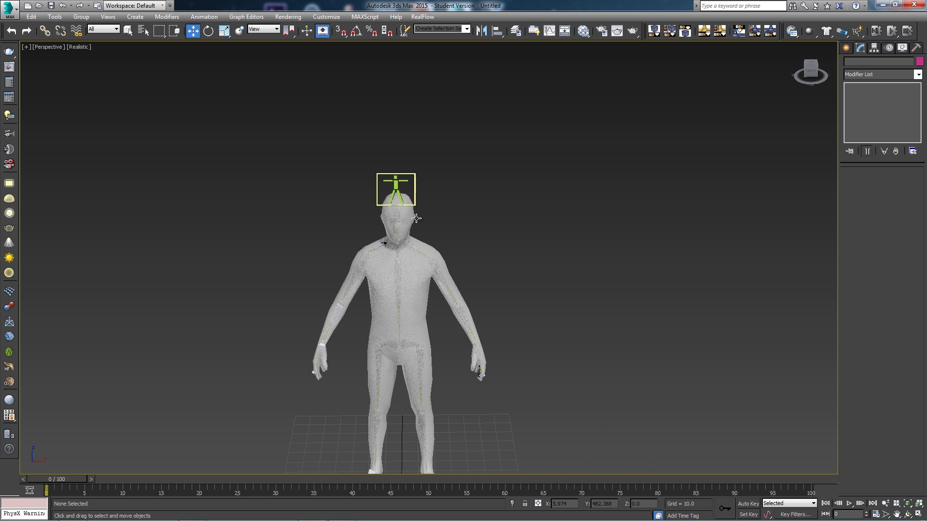
middle_click_drag(417, 225, 439, 216)
left_click(419, 172)
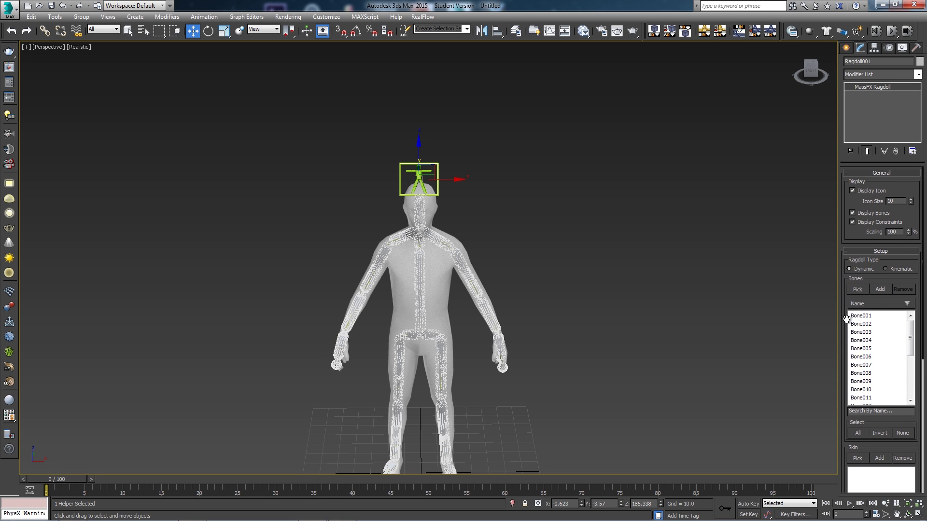
left_click_drag(845, 296, 850, 220)
left_click_drag(845, 334, 841, 196)
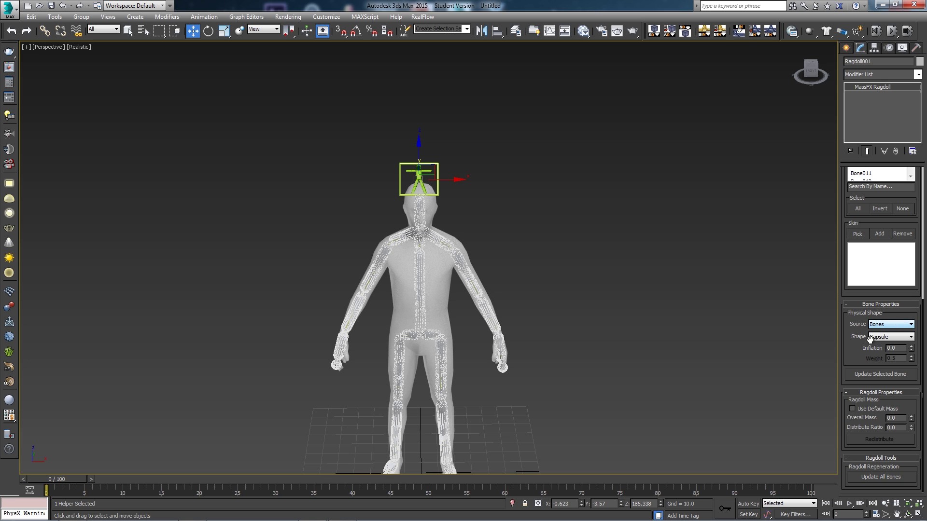
left_click(896, 337)
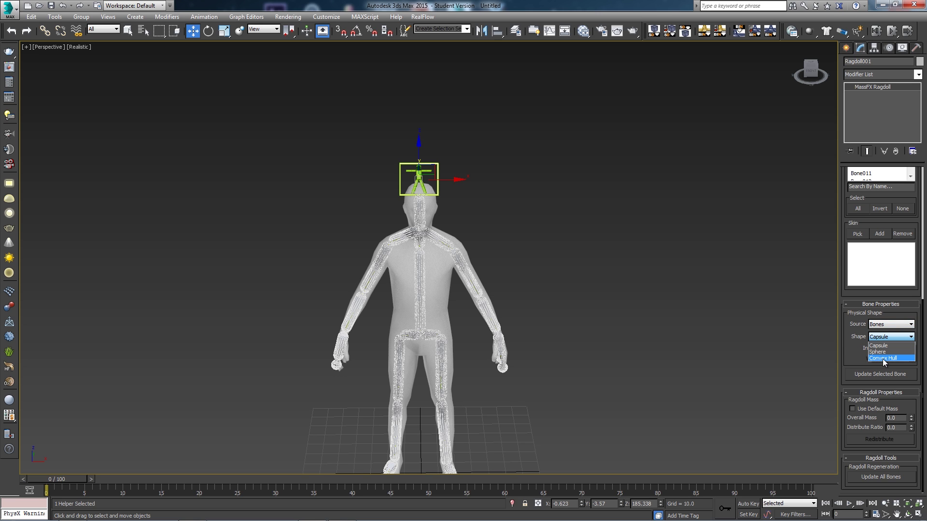
left_click(895, 359)
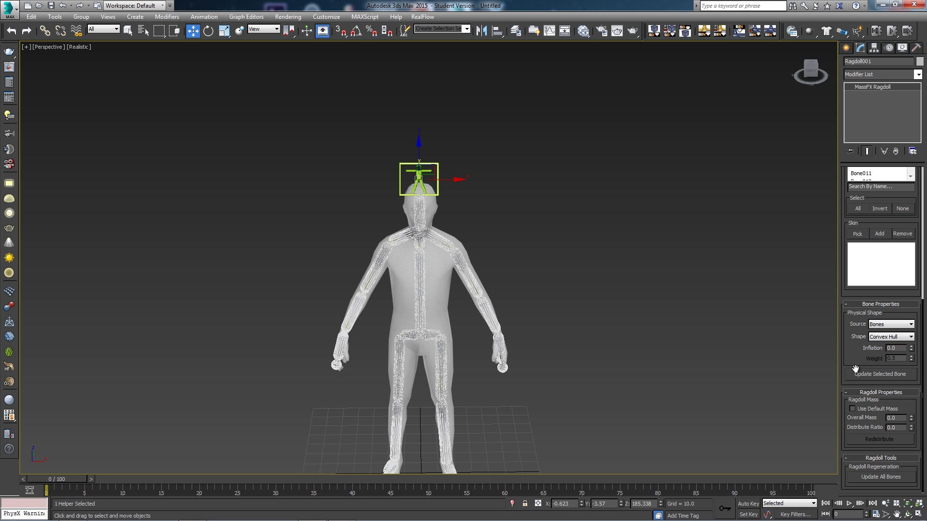
left_click(878, 477)
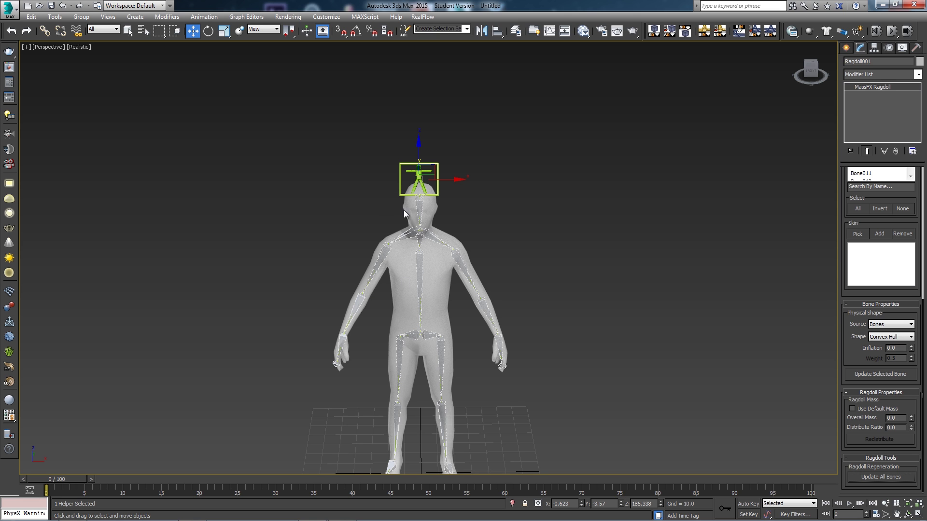
Run the MassFX simulation to watch the ragdoll fall to the ground, and reset it to frame 0
middle_click_drag(553, 320, 837, 380, "alt")
middle_click_drag(579, 248, 578, 311, "alt")
scroll(578, 315, "down", 4)
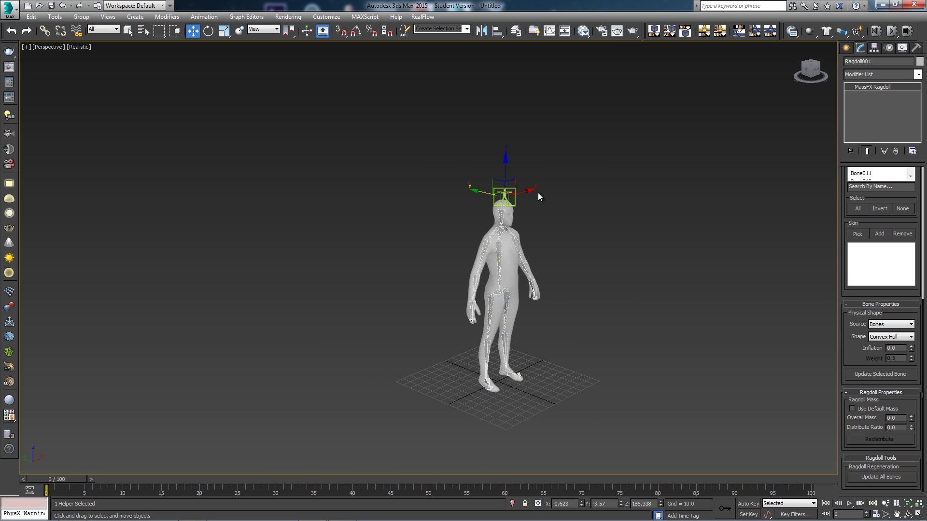
left_click(892, 31)
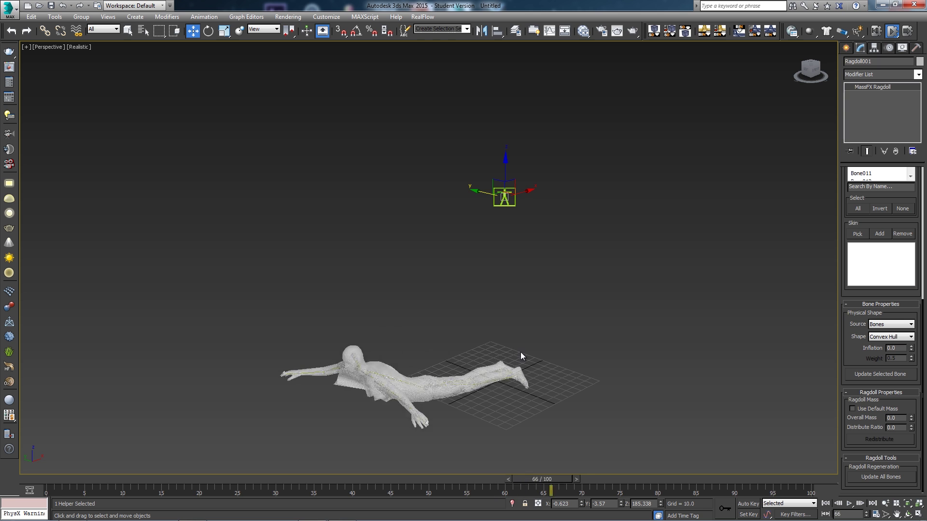
left_click(875, 31)
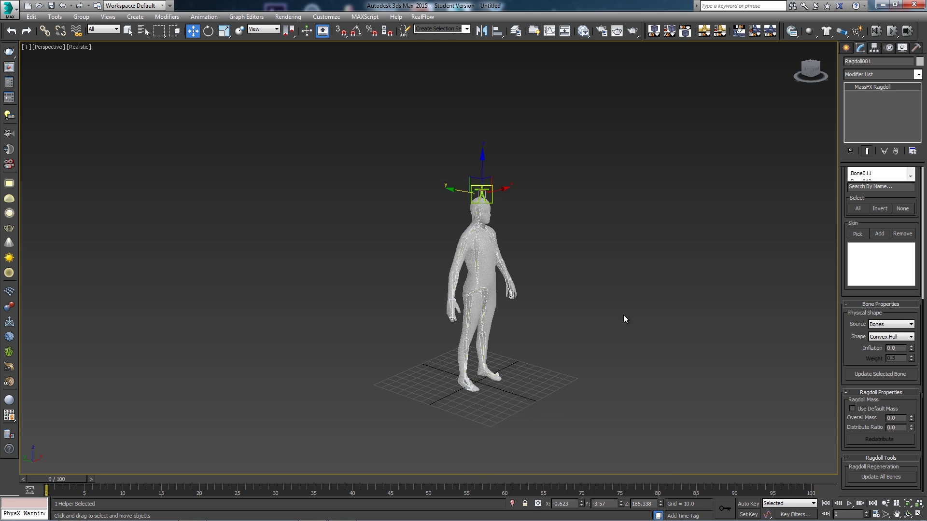
Create a flat floor box about 658 by 1548 and 10 high under the body, and set it as a static rigid body
scroll(619, 256, "down", 5)
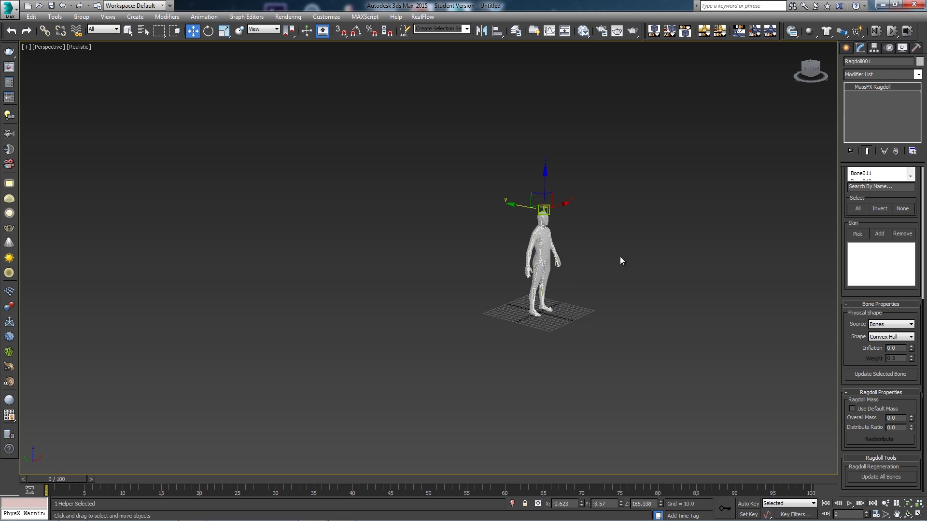
left_click(846, 47)
left_click(849, 63)
left_click(863, 109)
middle_click_drag(605, 284, 635, 296, "alt")
left_click_drag(380, 99, 660, 471)
middle_click_drag(616, 352, 574, 319, "alt")
key("w")
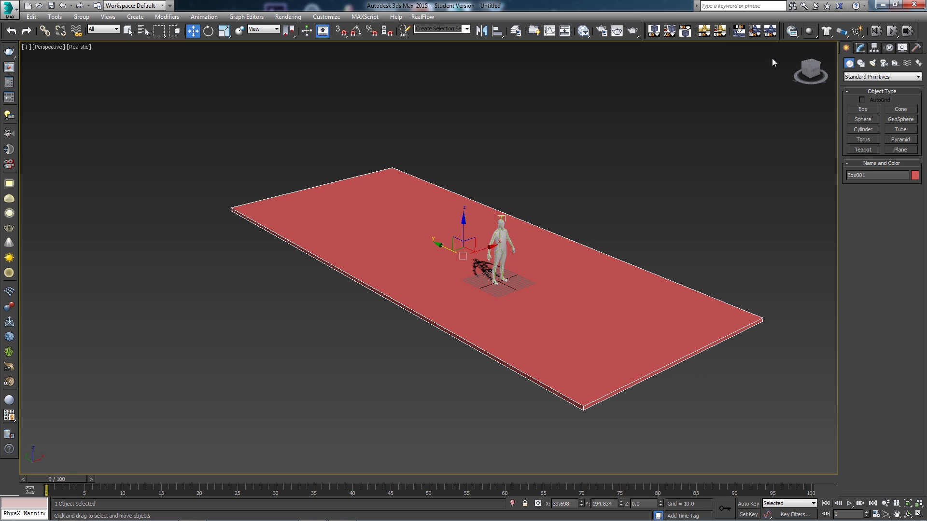
left_click(808, 30)
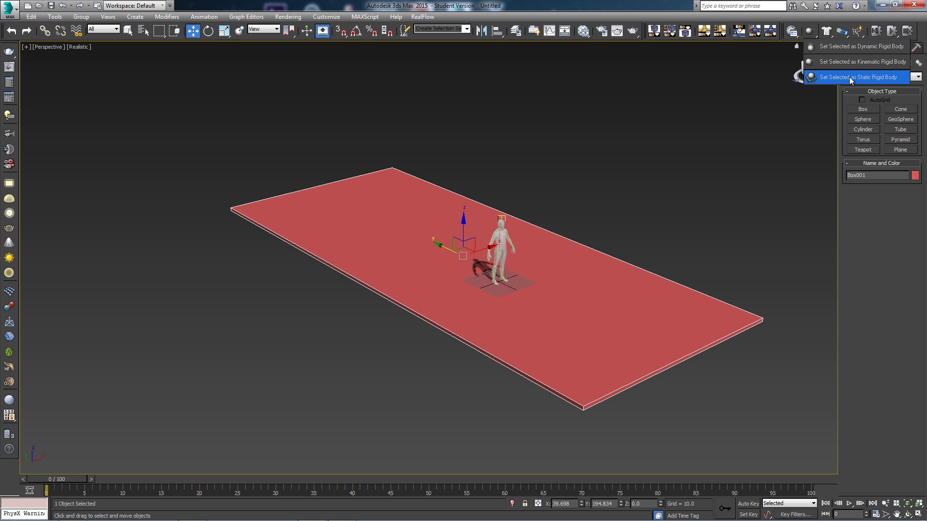
left_click(869, 77)
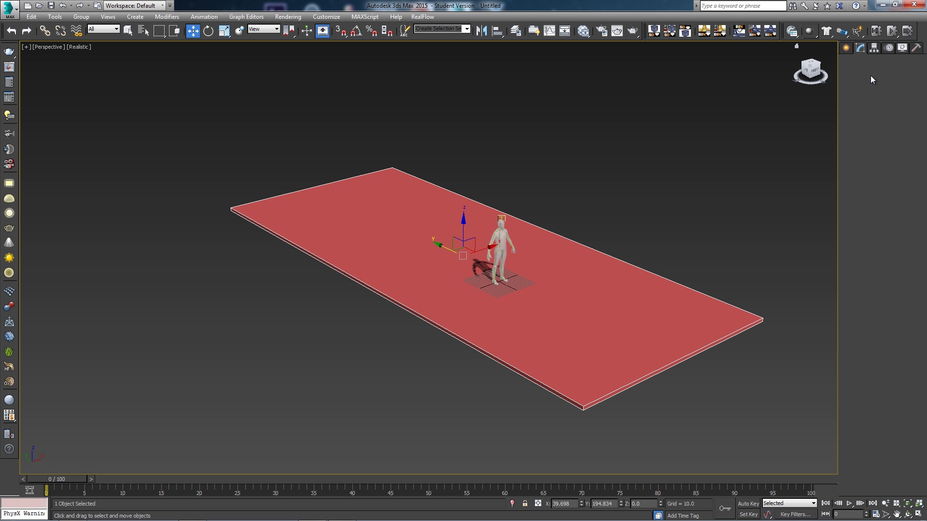
Turn off Use Ground Collisions in the MassFX scene settings and simulate the ragdoll on the floor box
left_click(791, 31)
left_click_drag(89, 90, 97, 69)
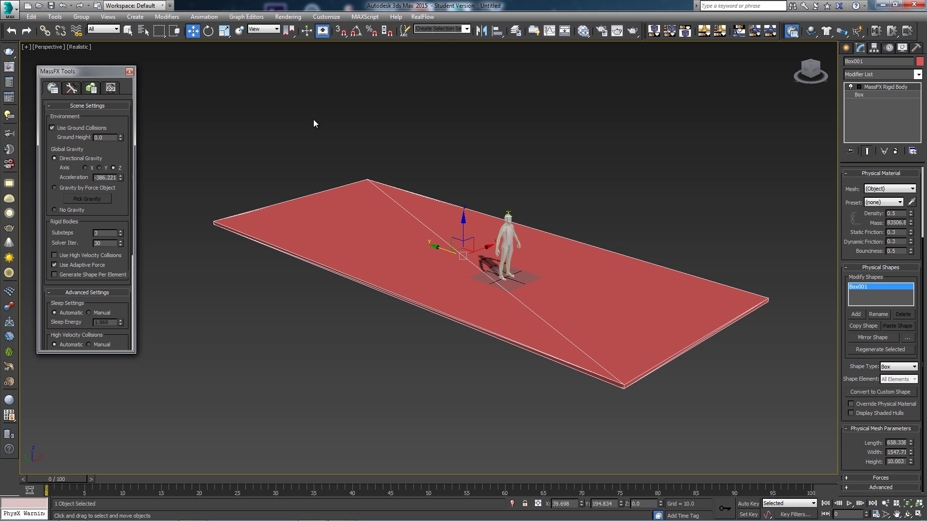
left_click(51, 127)
left_click(130, 72)
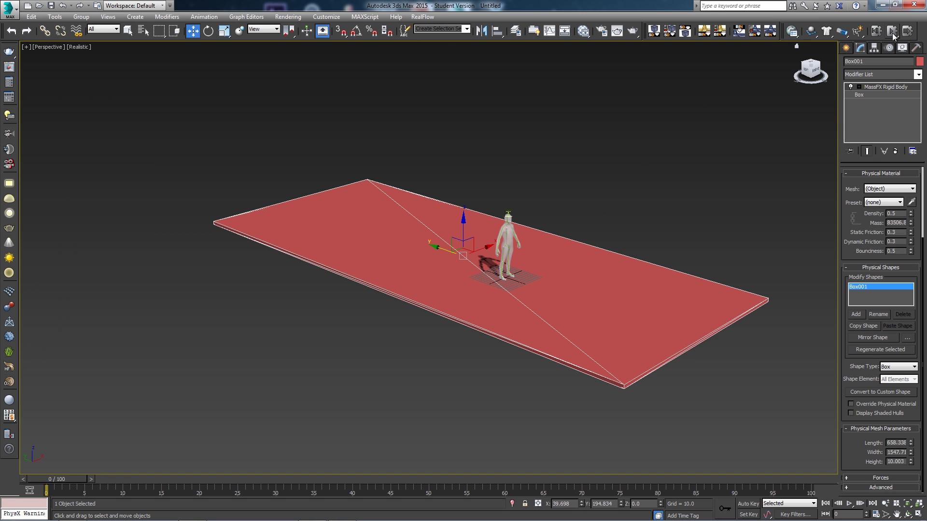
key("/")
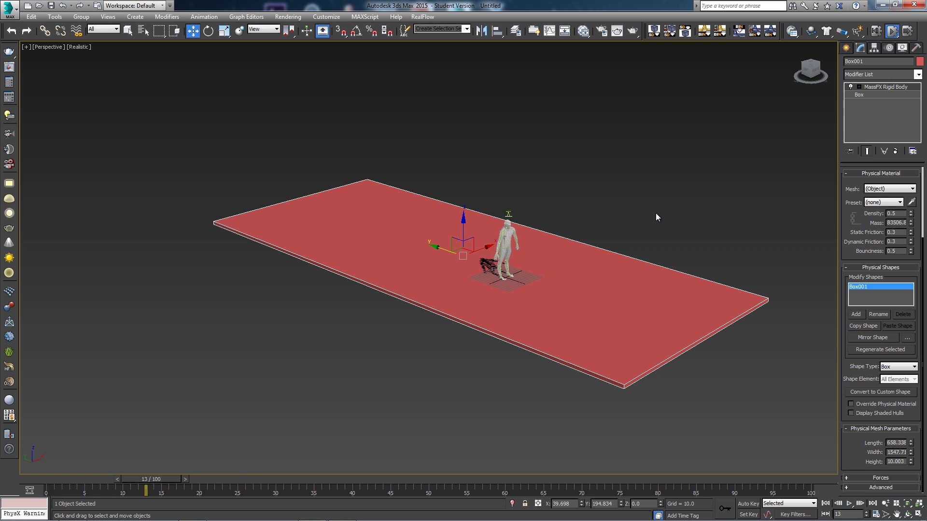
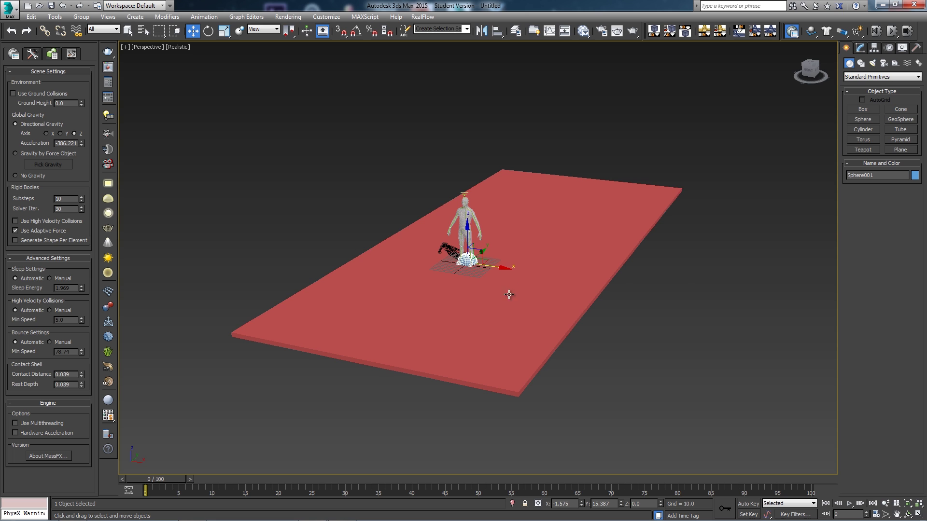
Place the sphere in front of the body at about Y -253, Z 62, and keyframe it past the body to about Y 268 at frame 25
left_click_drag(467, 230, 548, 302)
middle_click_drag(549, 302, 556, 299, "alt")
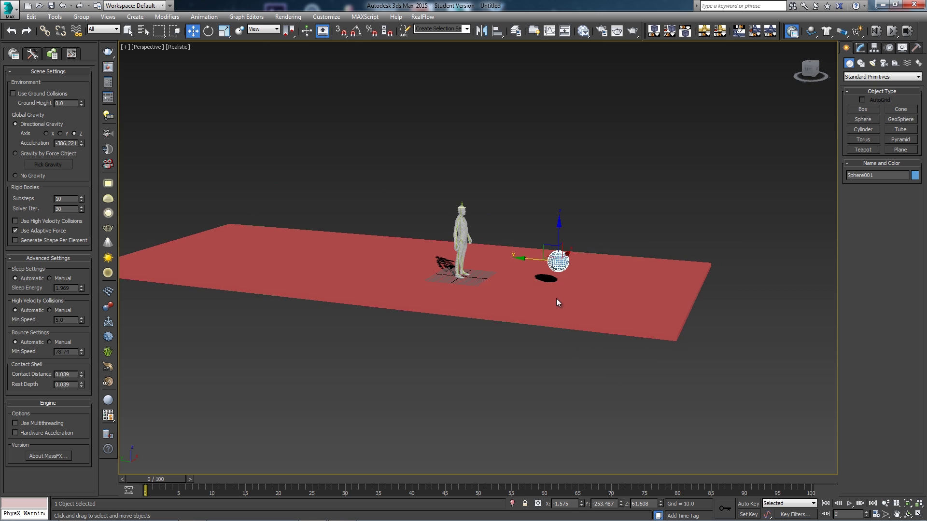
left_click(748, 504)
left_click_drag(163, 478, 323, 477)
key("w")
left_click_drag(523, 258, 329, 241)
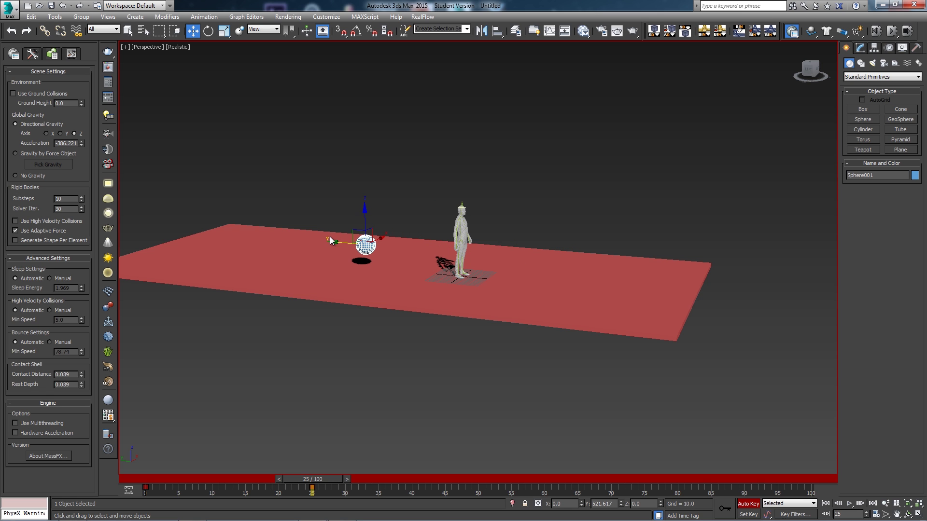
left_click(748, 503)
left_click_drag(319, 481, 133, 477)
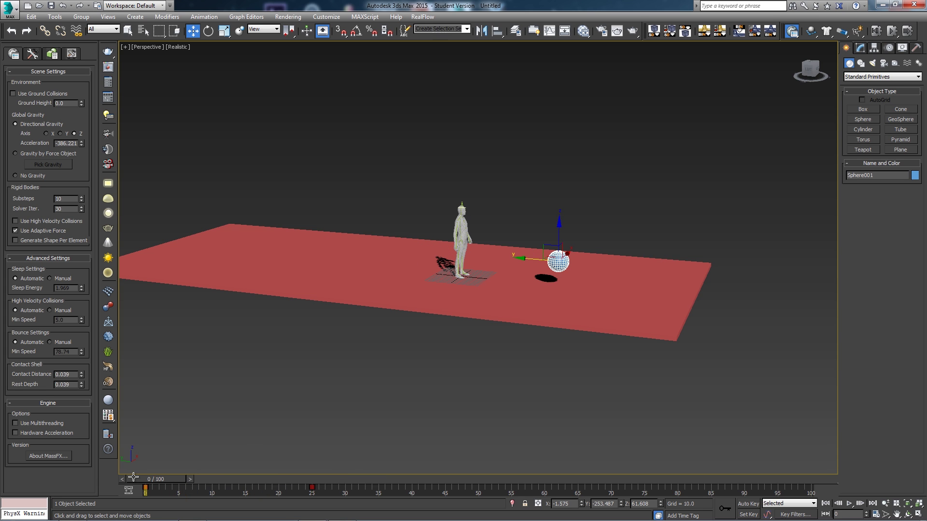
Set the animated sphere as a kinematic rigid body and simulate its impact on the ragdoll
middle_click_drag(580, 293, 572, 299, "alt")
left_click_drag(811, 31, 870, 61)
middle_click_drag(661, 223, 658, 217, "alt")
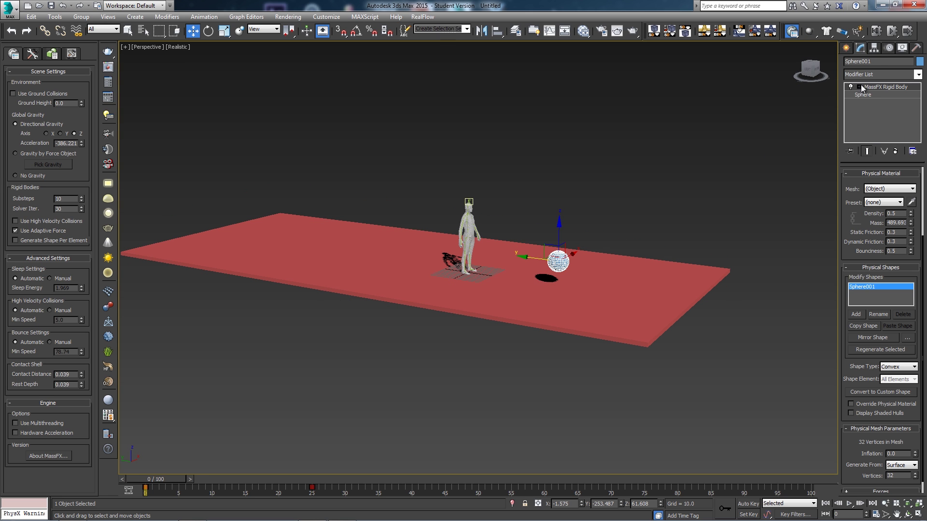
left_click(891, 32)
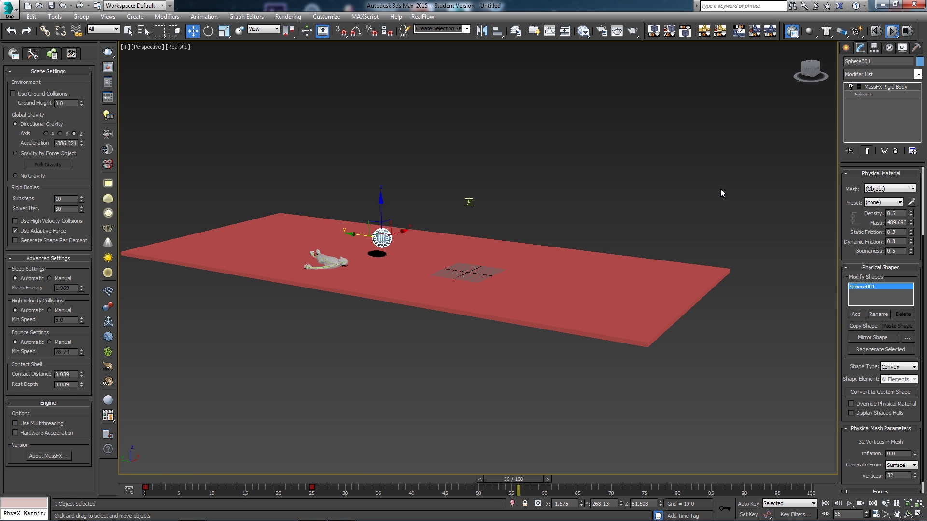
key("Escape")
middle_click_drag(679, 223, 675, 256, "alt")
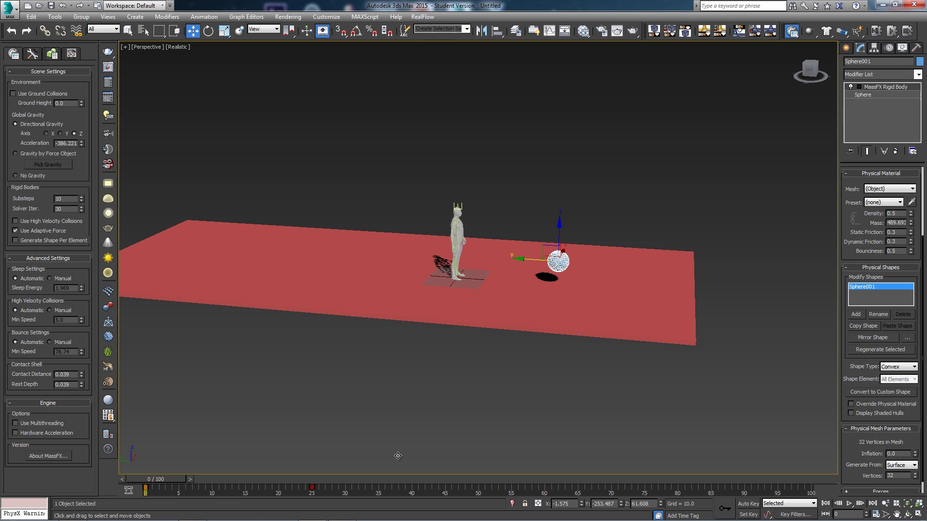
Raise the sphere at its frame 25 keyframe and scrub the timeline to check its rising path
left_click(752, 504)
left_click_drag(173, 476, 331, 488)
key("w")
left_click_drag(355, 214, 353, 173)
left_click(749, 503)
key("q")
left_click_drag(326, 482, 296, 478)
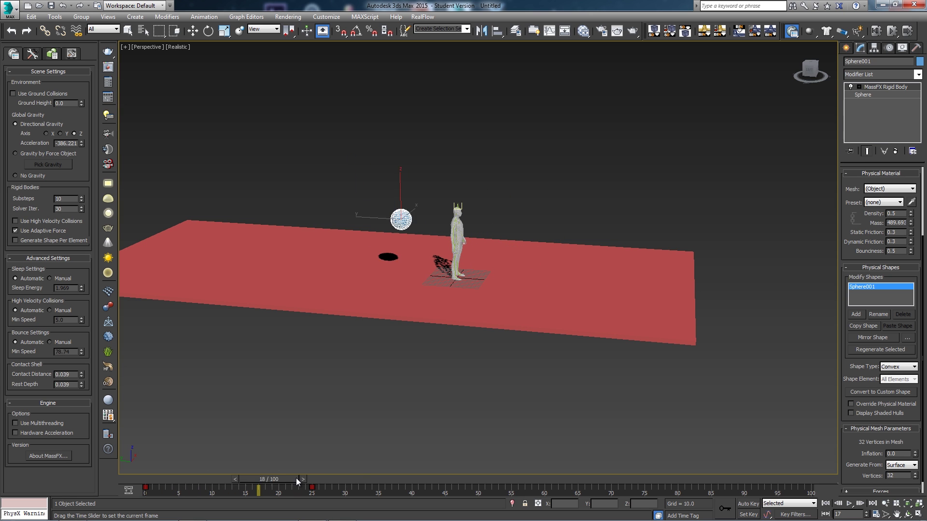
Replay the simulation from frame 0 to watch the rising sphere hit the ragdoll
key("Home")
key("w")
left_click(892, 32)
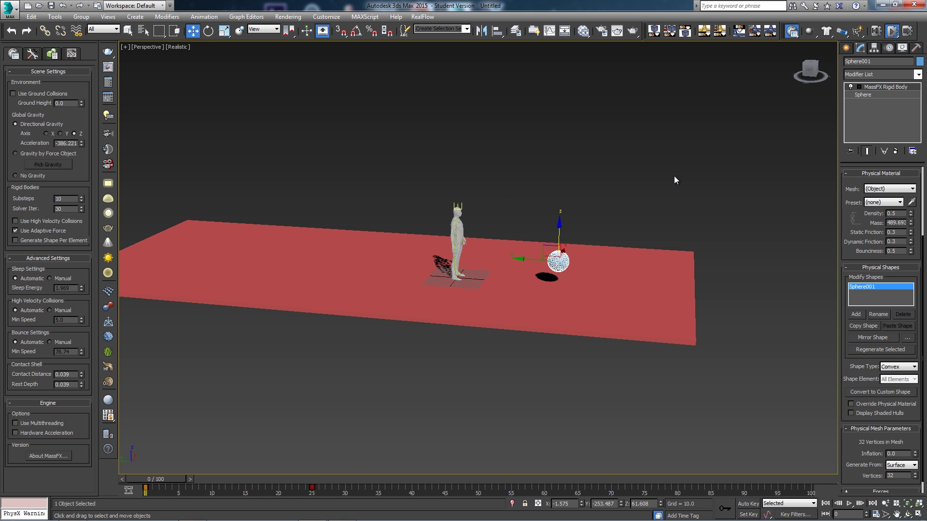
middle_click_drag(509, 242, 434, 268, "alt")
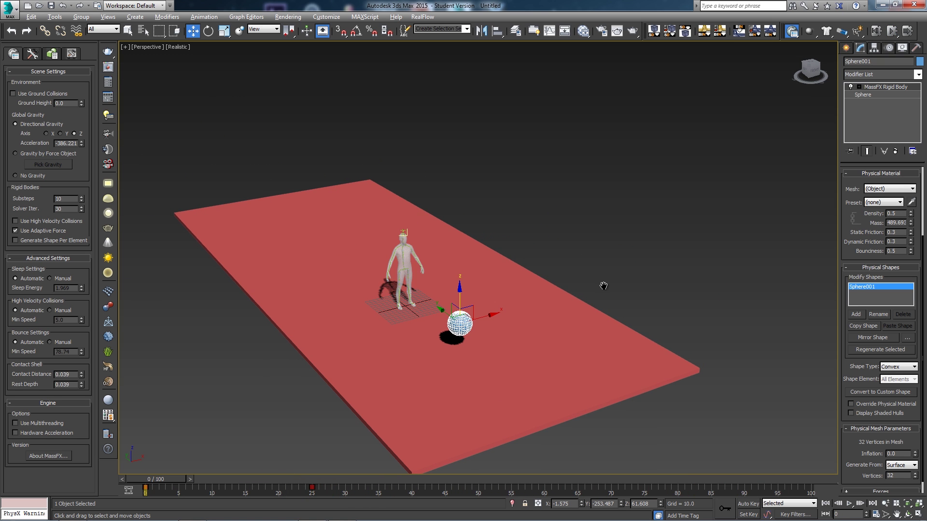
mouse_move(603, 286)
middle_mouse_down("alt")
mouse_move(610, 261)
mouse_move(606, 282)
middle_mouse_up("alt")
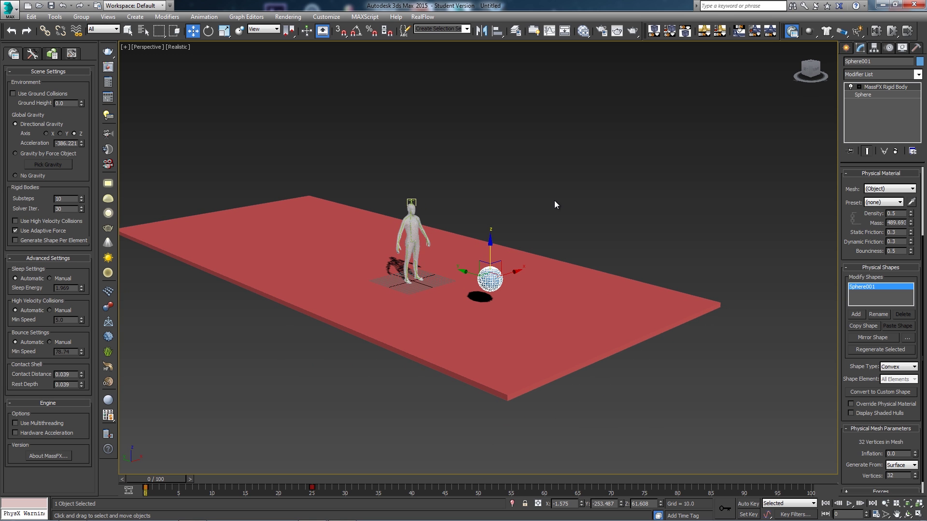
Deselect the sphere, take a close look at the bones inside the body, and unfreeze the human body mesh
left_click(605, 201)
middle_click_drag(507, 201, 546, 206)
scroll(546, 206, "up", 5)
middle_click_drag(503, 240, 613, 186)
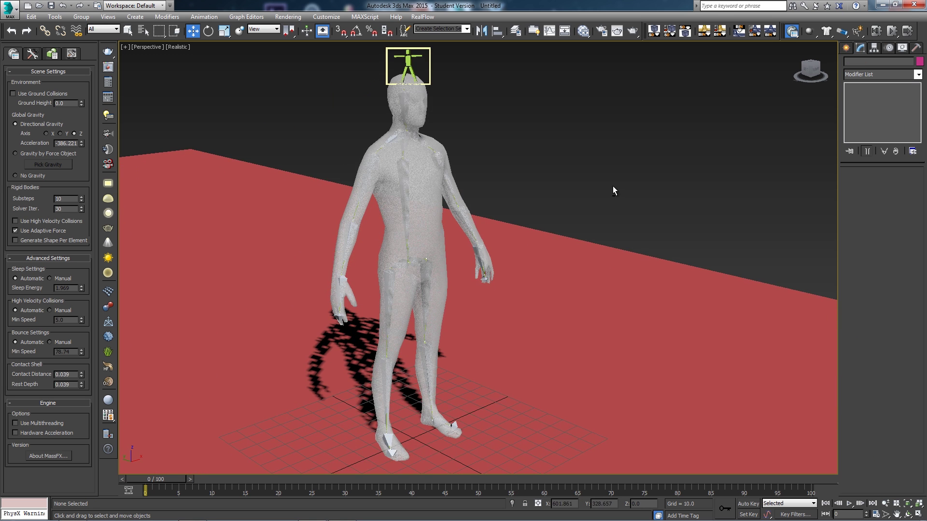
middle_click_drag(568, 219, 605, 214, "alt")
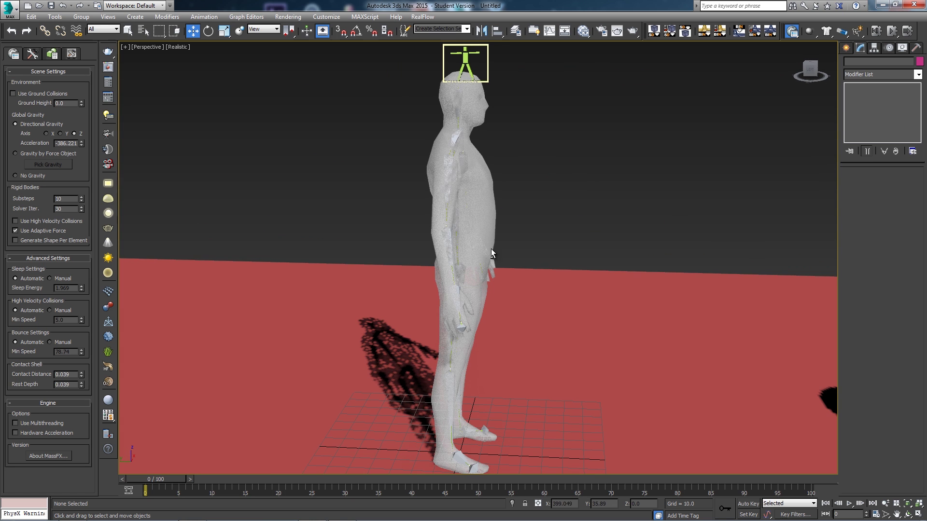
middle_click_drag(454, 257, 545, 234, "alt")
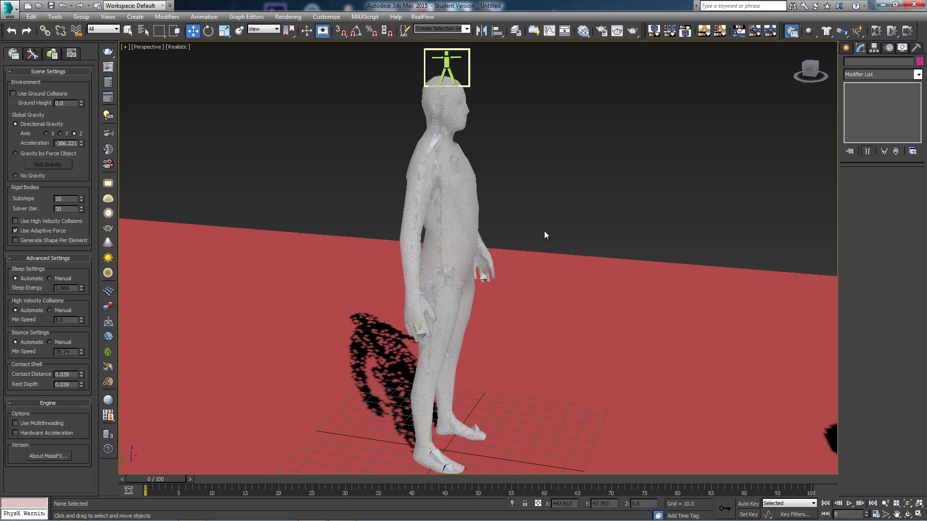
right_click(468, 185)
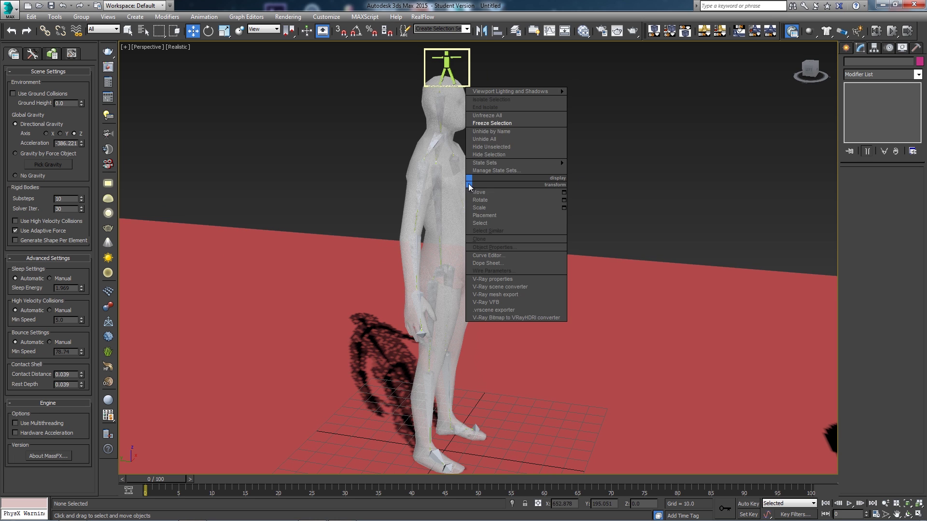
left_click(485, 116)
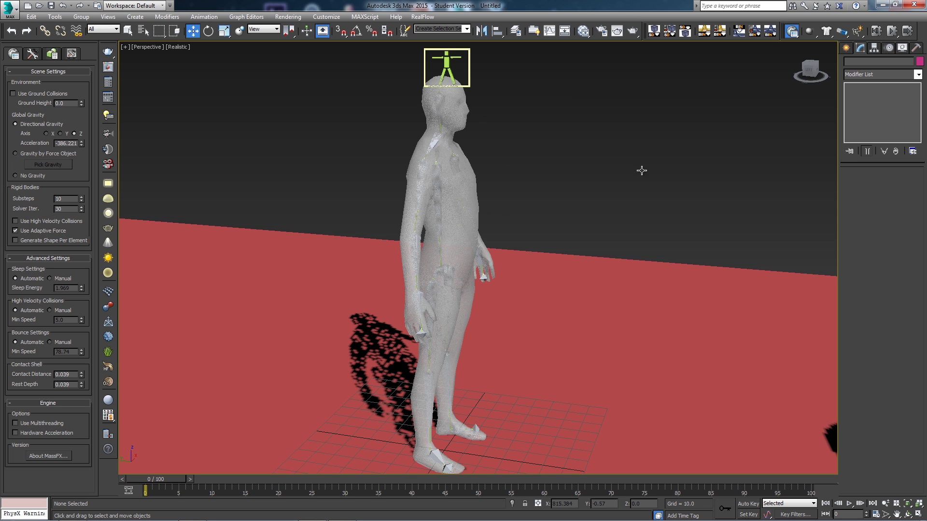
Select the human body mesh and enter the Envelope level of its Skin modifier
left_click(472, 179)
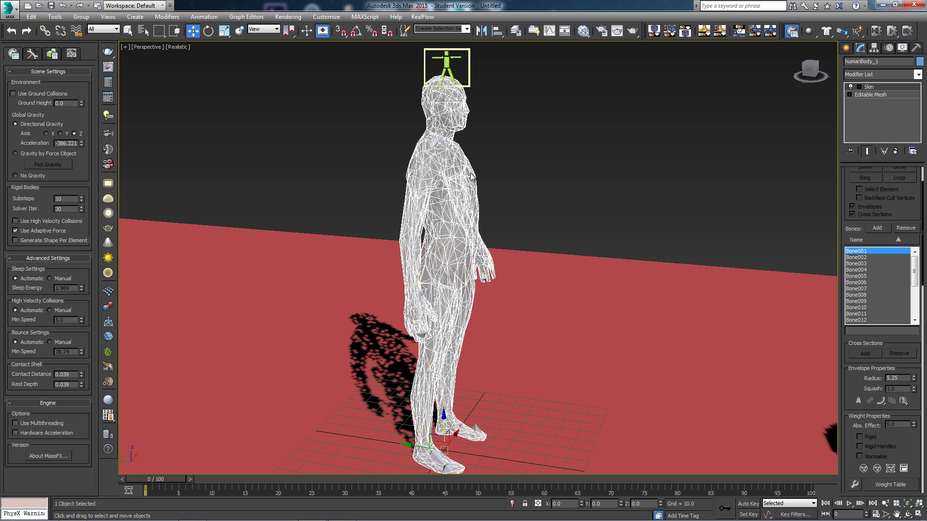
left_click(859, 87)
left_click(881, 95)
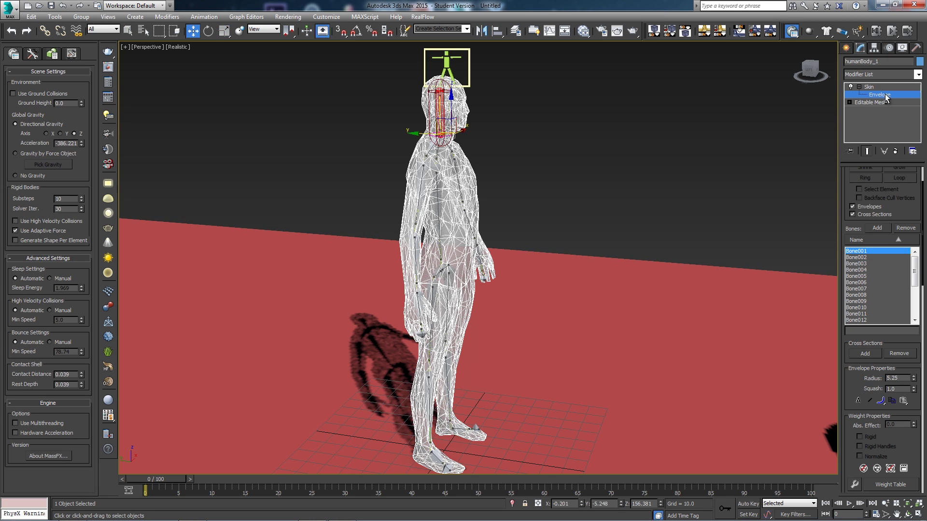
Widen the outer envelope of the head bone Bone001 at both its neck end and its upper end
middle_click_drag(687, 217, 662, 236, "alt")
middle_click_drag(592, 178, 496, 195)
key("z")
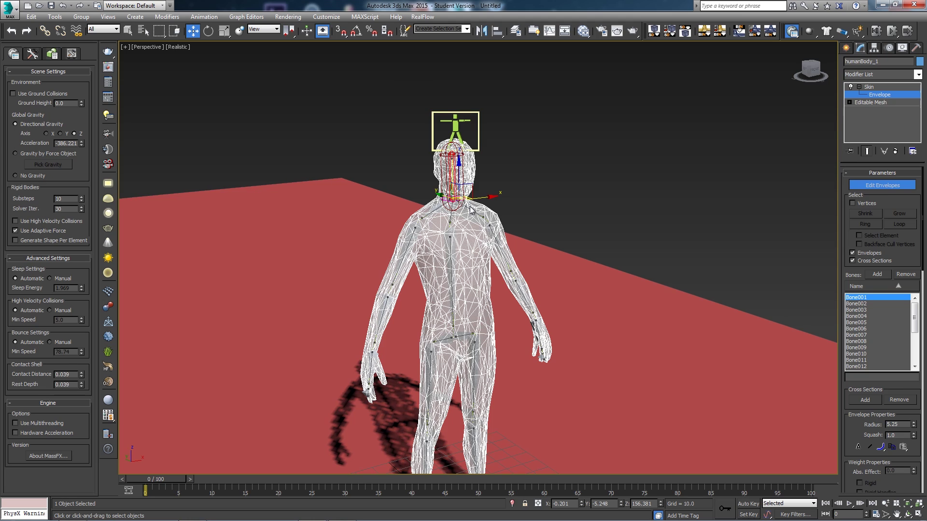
left_click(920, 505)
middle_click_drag(700, 349, 694, 329)
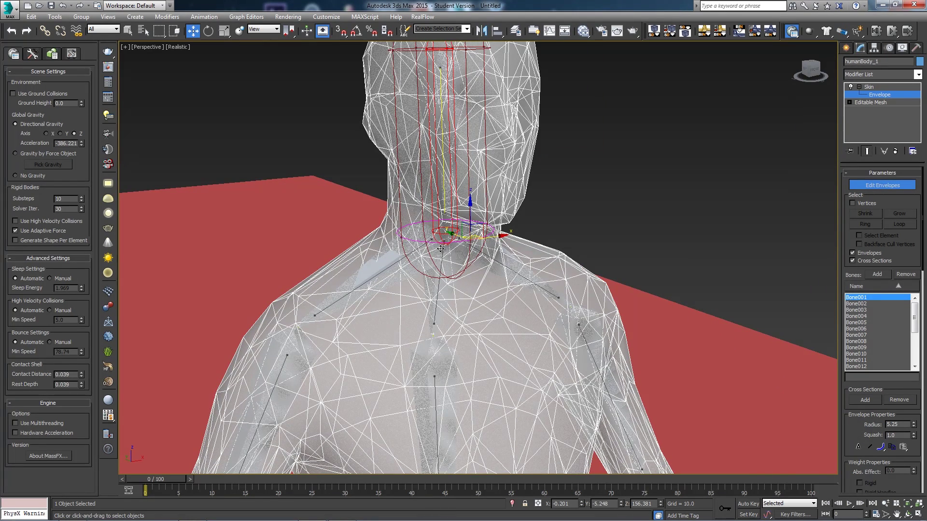
left_click_drag(400, 236, 403, 236)
middle_click_drag(602, 253, 597, 267)
left_click(414, 218)
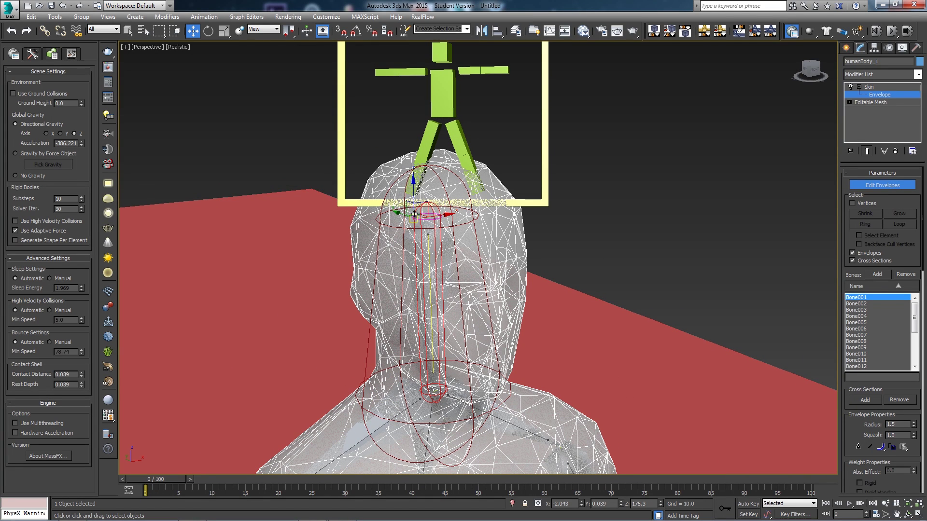
left_click(429, 227)
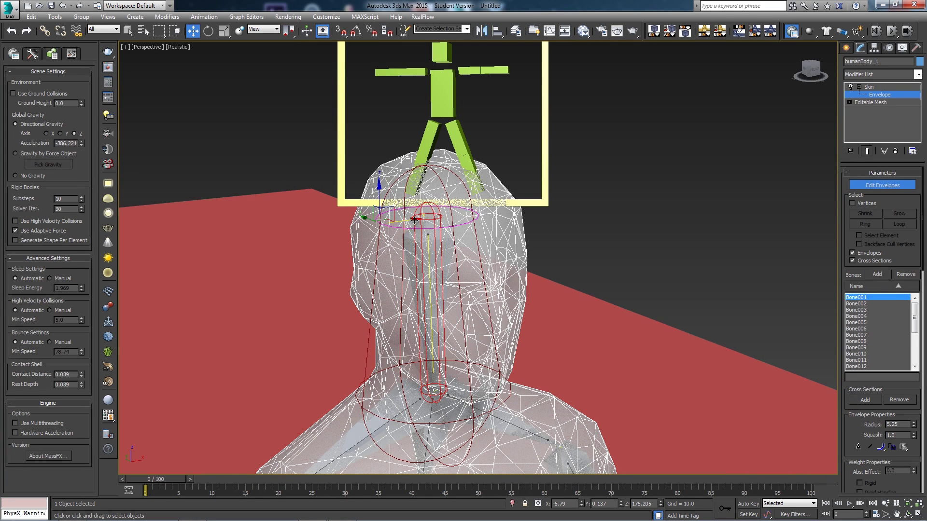
left_click_drag(415, 223, 338, 218)
Enlarge the shoulder-end outer envelopes of the upper arm bones, to a radius of about 7.5 on Bone015 and 7.4 on Bone020
middle_click_drag(586, 290, 550, 121, "alt")
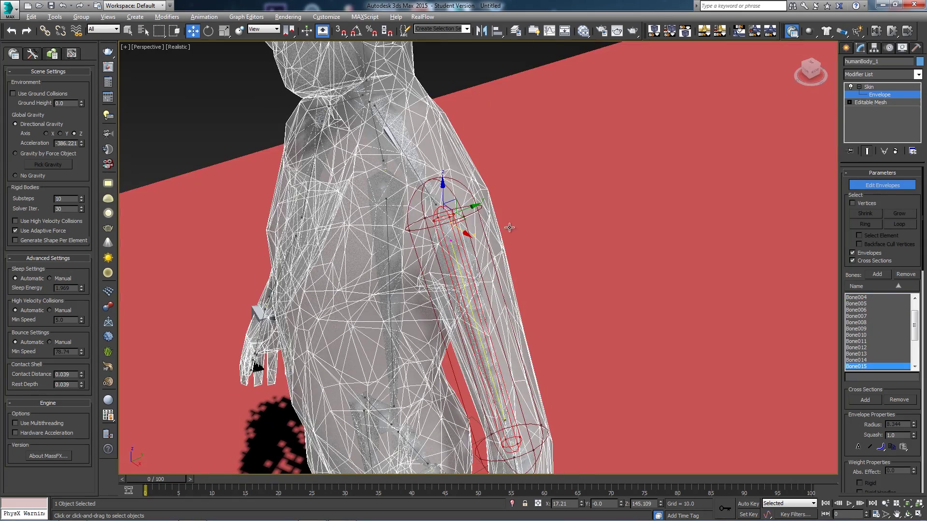
middle_click_drag(509, 227, 539, 261, "alt")
left_click(477, 212)
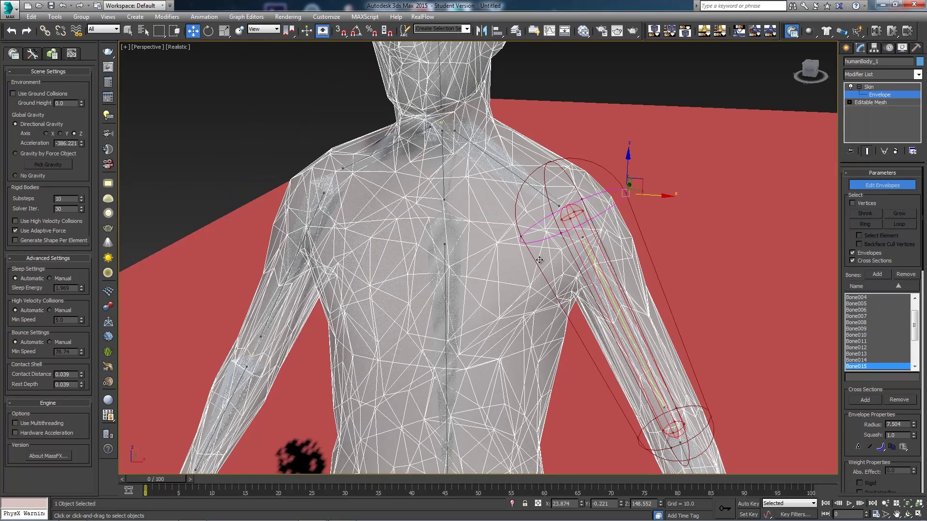
left_click(324, 194)
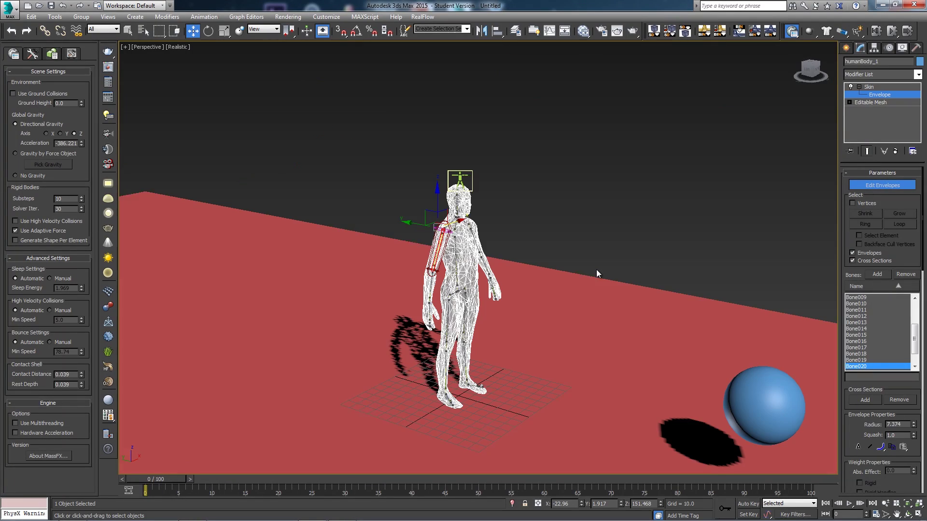
Leave envelope editing with nothing selected, preview the MassFX simulation of the sphere striking the ragdoll, and reset it
middle_click_drag(596, 271, 603, 269, "alt")
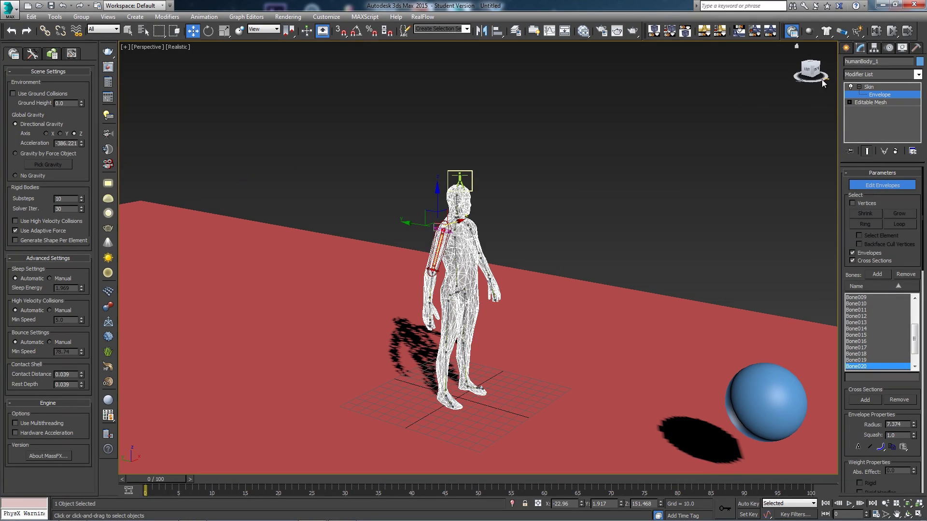
left_click(846, 47)
left_click(684, 246)
middle_click_drag(684, 246, 700, 216)
scroll(699, 216, "down", 3)
left_click(891, 31)
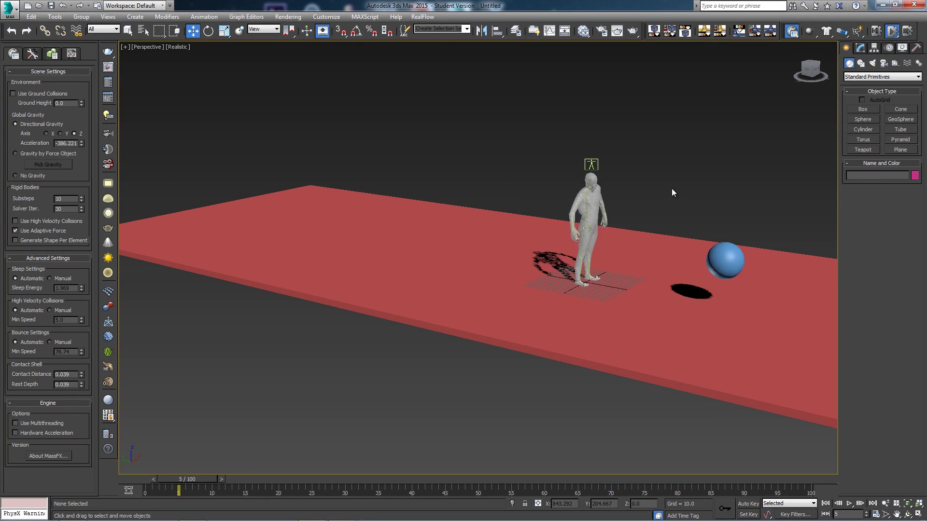
middle_click_drag(492, 307, 530, 318)
scroll(531, 318, "down", 2)
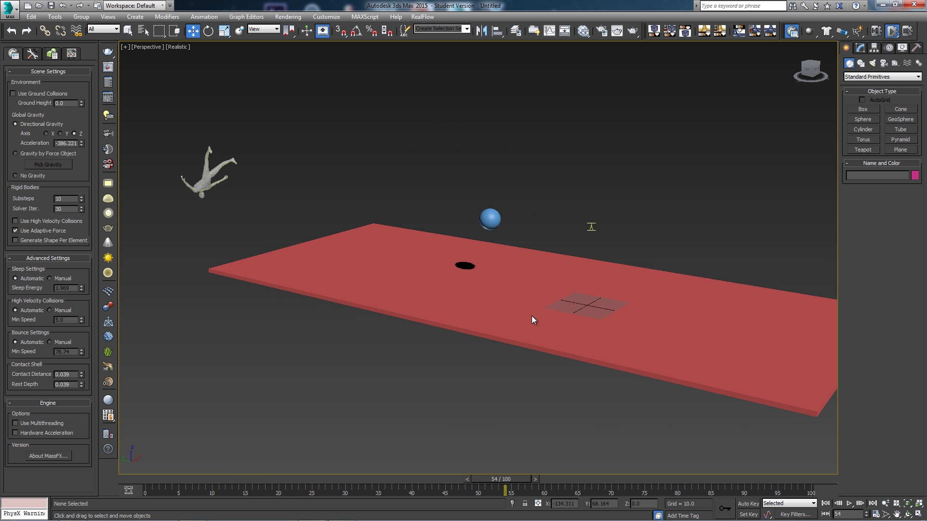
left_click(876, 31)
Bake the MassFX simulation for all rigid bodies and scrub through the baked animation from frame 0
middle_click_drag(720, 205, 648, 250, "alt")
scroll(652, 245, "up", 4)
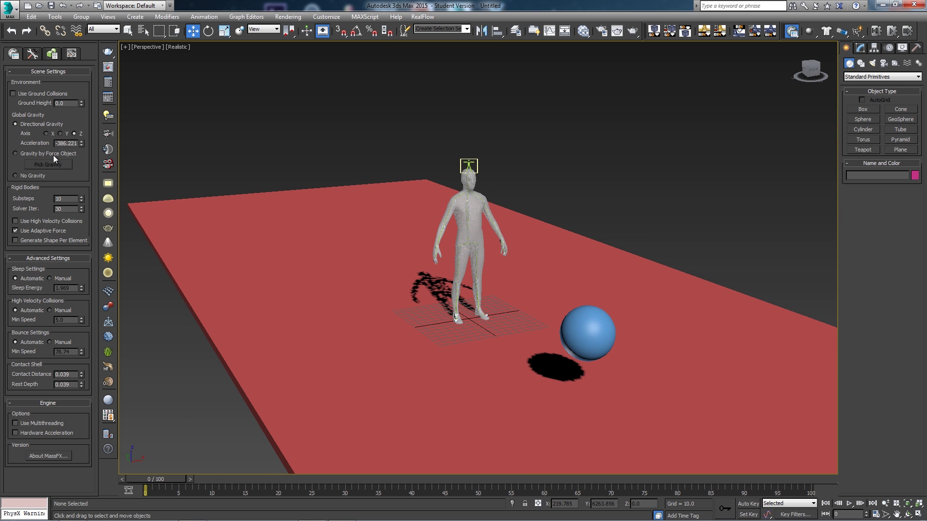
left_click(33, 54)
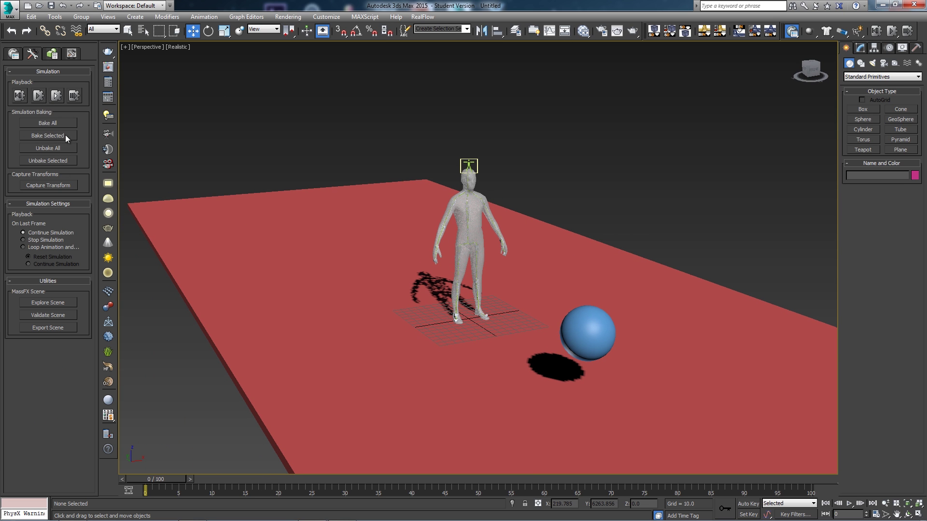
left_click(47, 123)
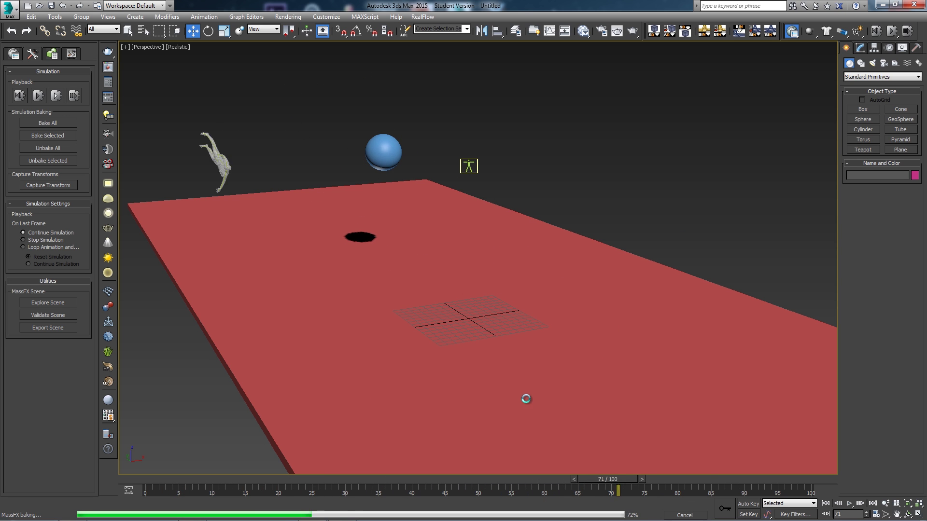
left_click_drag(163, 477, 289, 479)
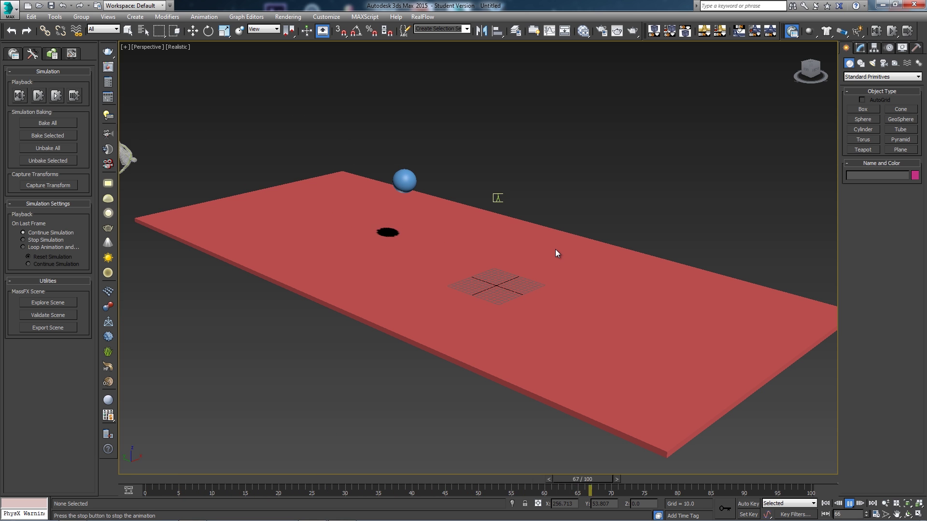